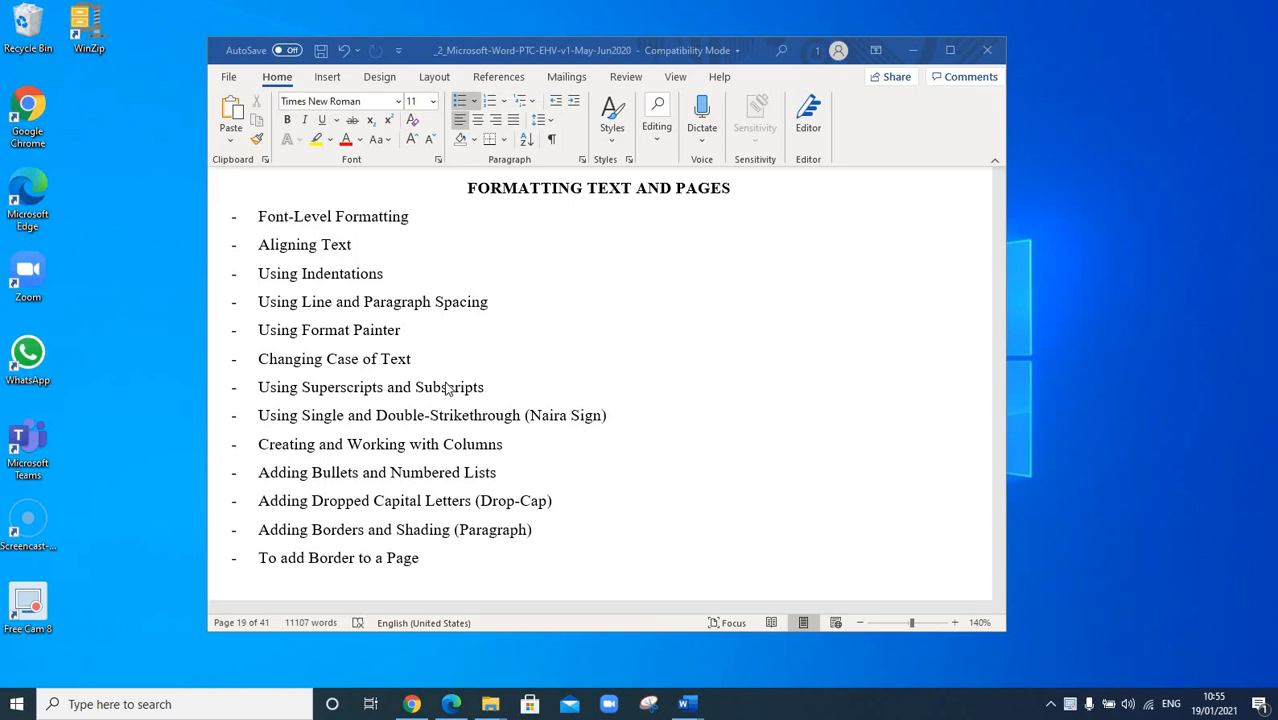
Examine the "Changing Case of Text" entry and its capital letters in the topic list
left_click(416, 366)
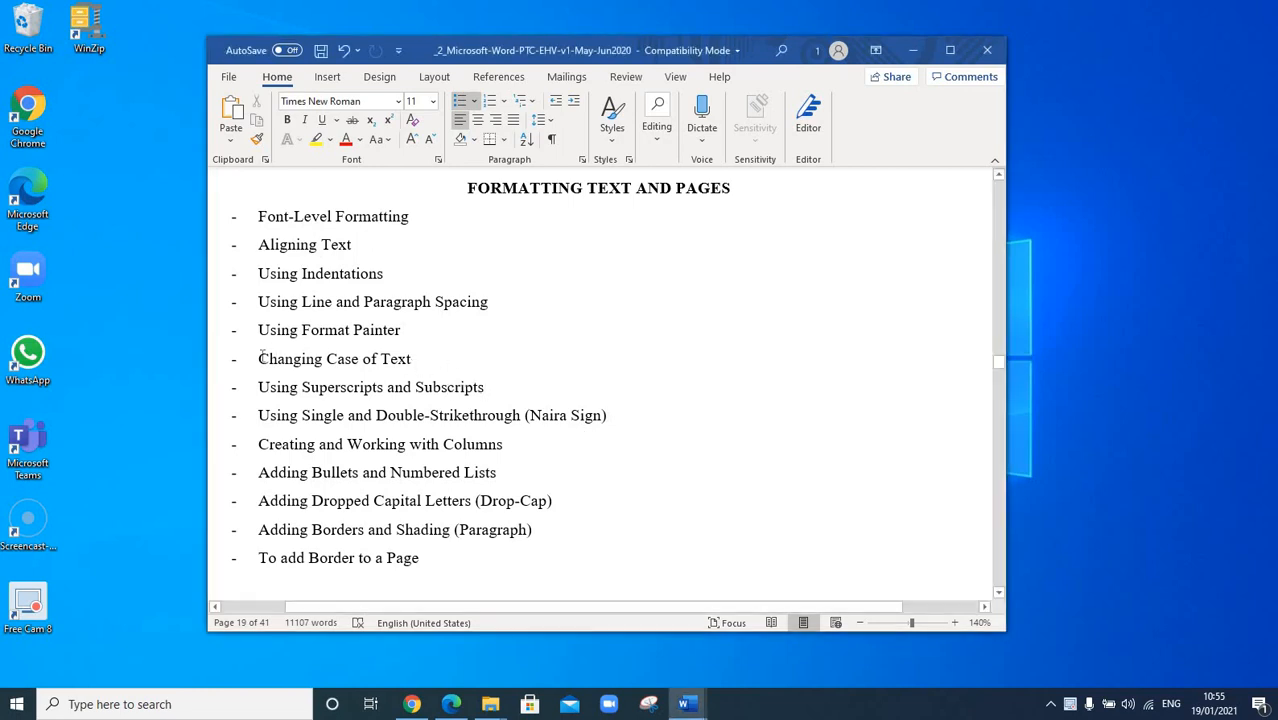
left_click_drag(259, 358, 395, 364)
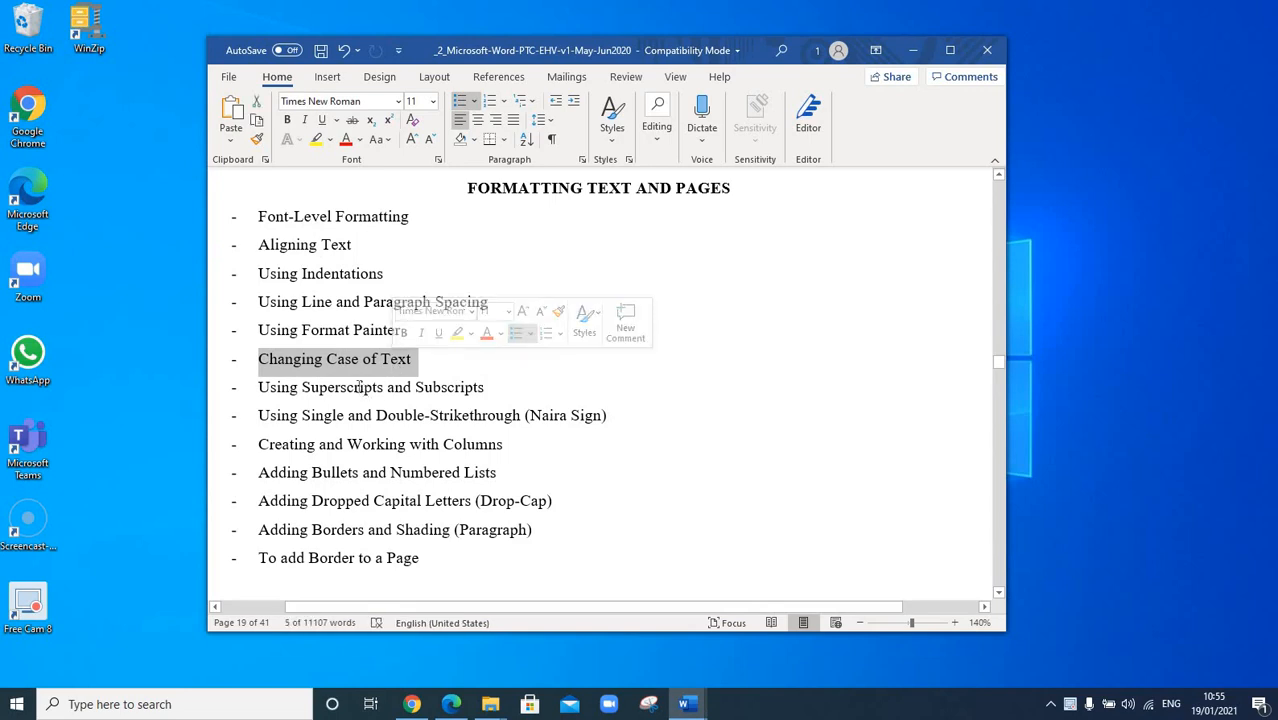
left_click(416, 419)
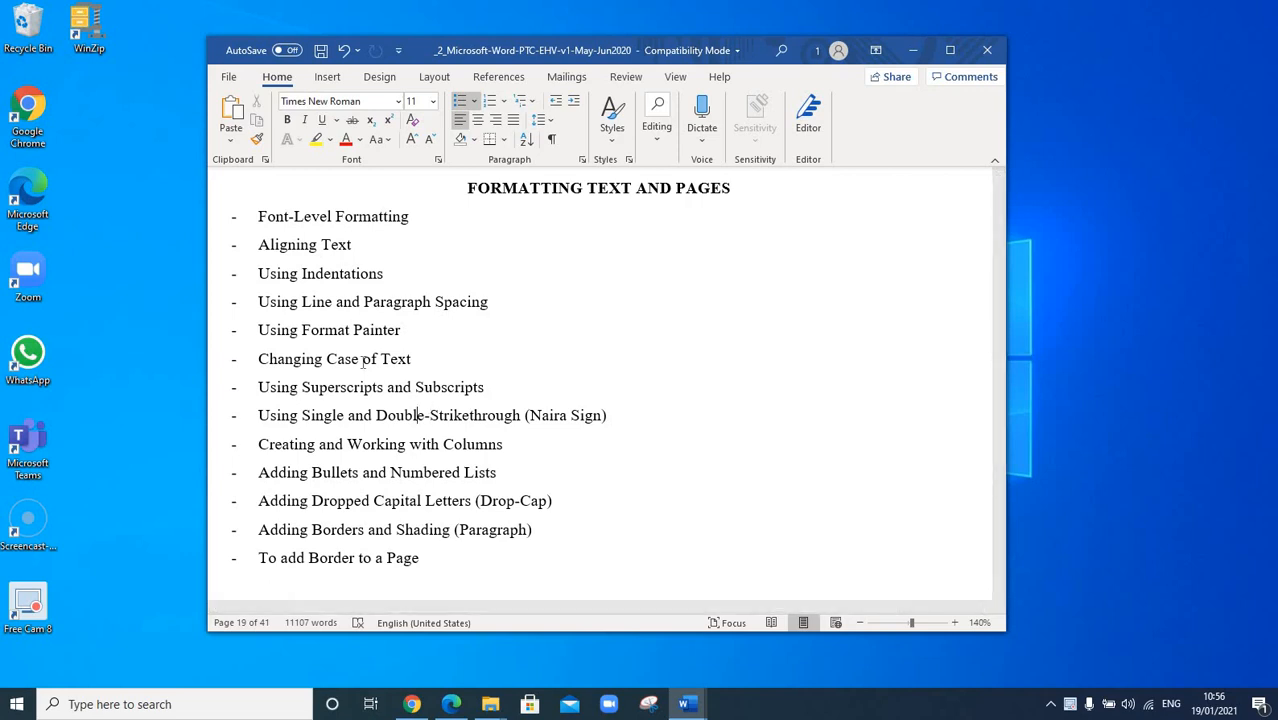
mouse_move(259, 358)
left_mouse_down()
mouse_move(323, 366)
mouse_move(272, 361)
left_mouse_up()
left_click(263, 360)
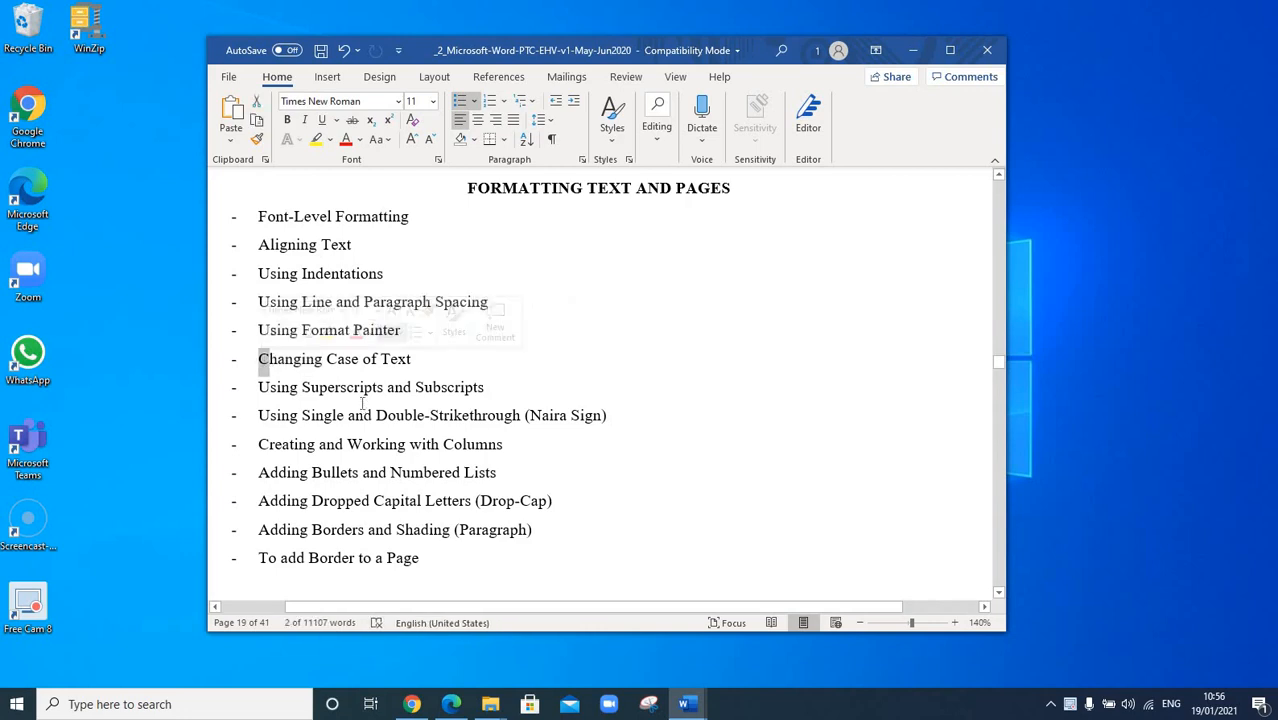
left_click(361, 397)
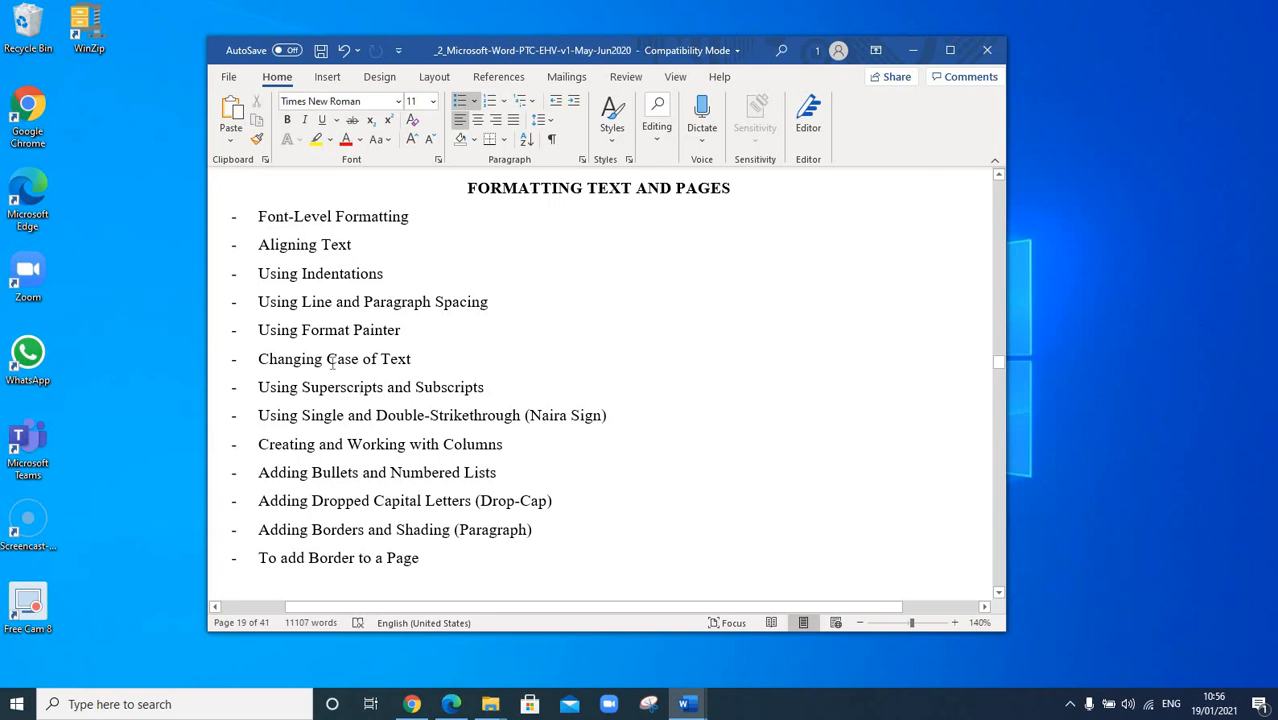
left_click_drag(326, 359, 338, 360)
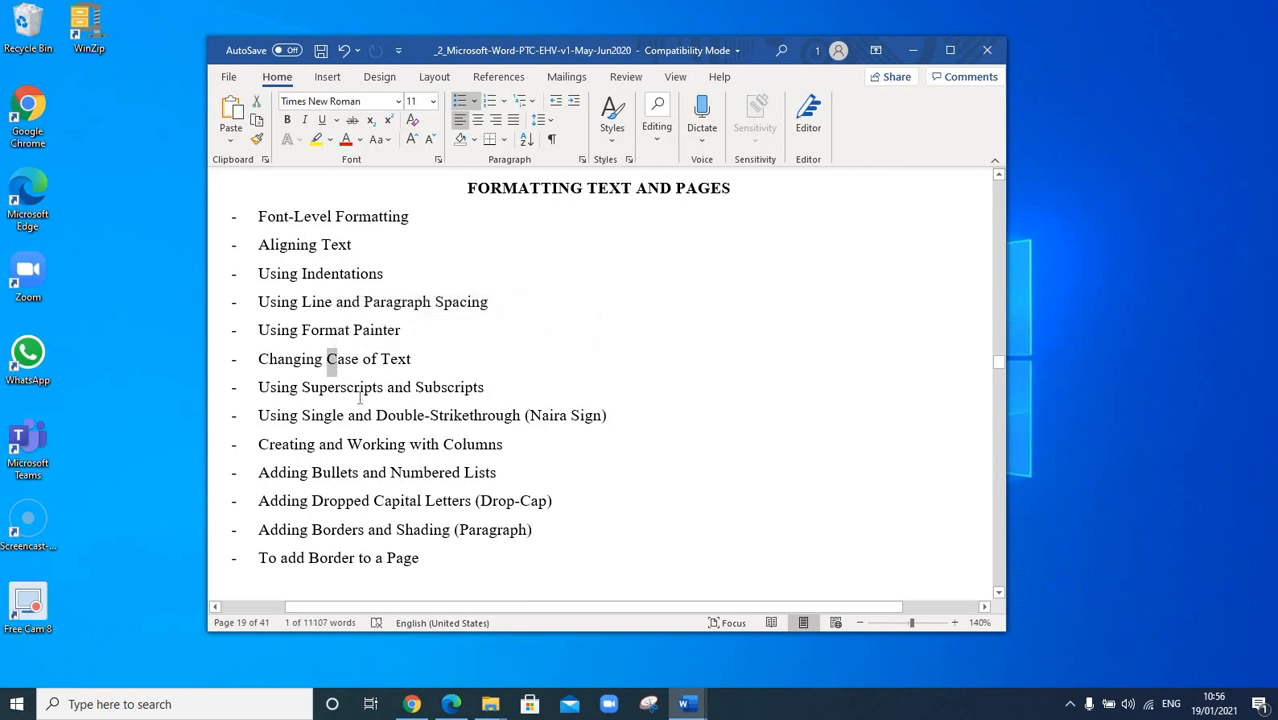
left_click(356, 359)
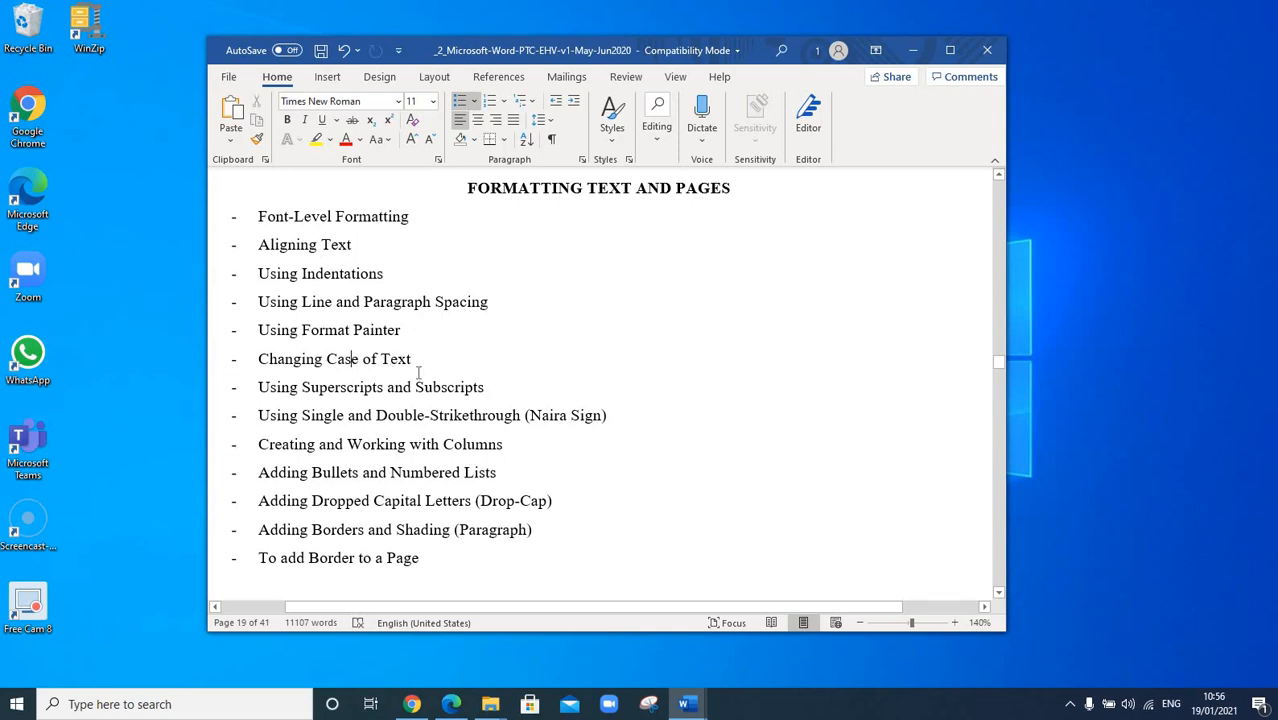
Switch to the PracticeDoc3 document and go to the repeated "I love my family." lines on page 2
left_click(686, 704)
left_click(865, 655)
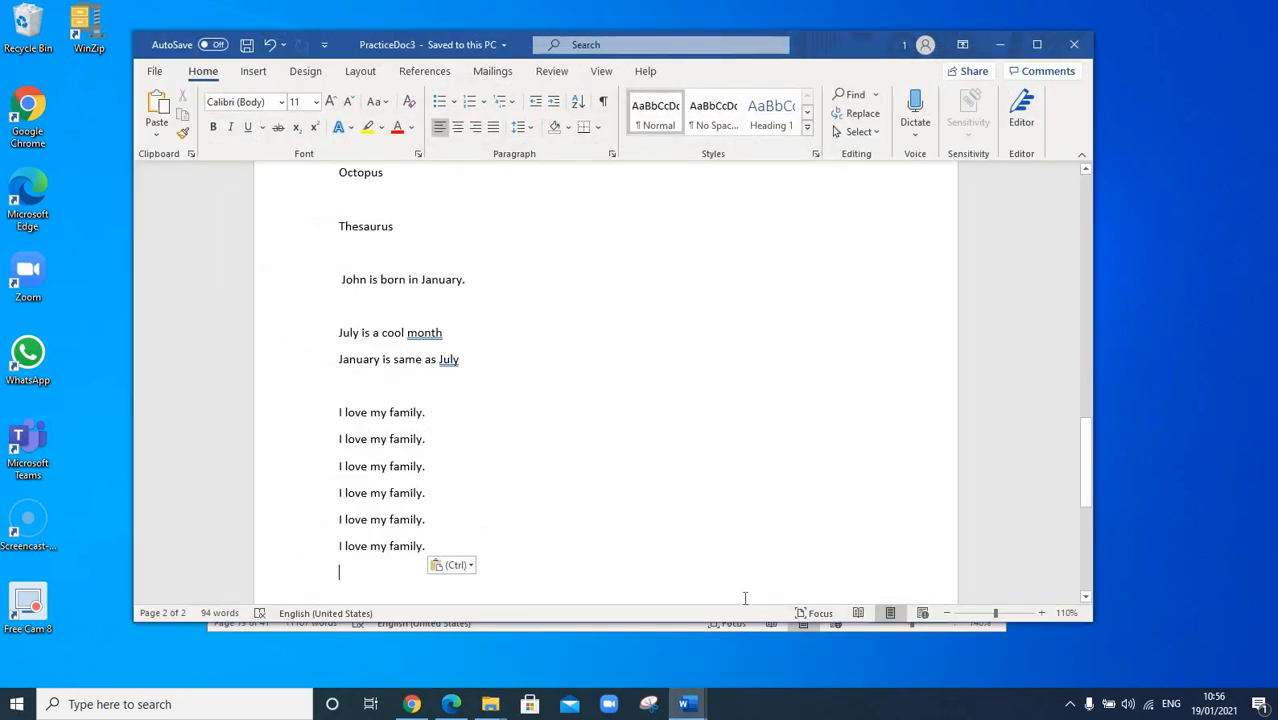
scroll(742, 489, "up", 2)
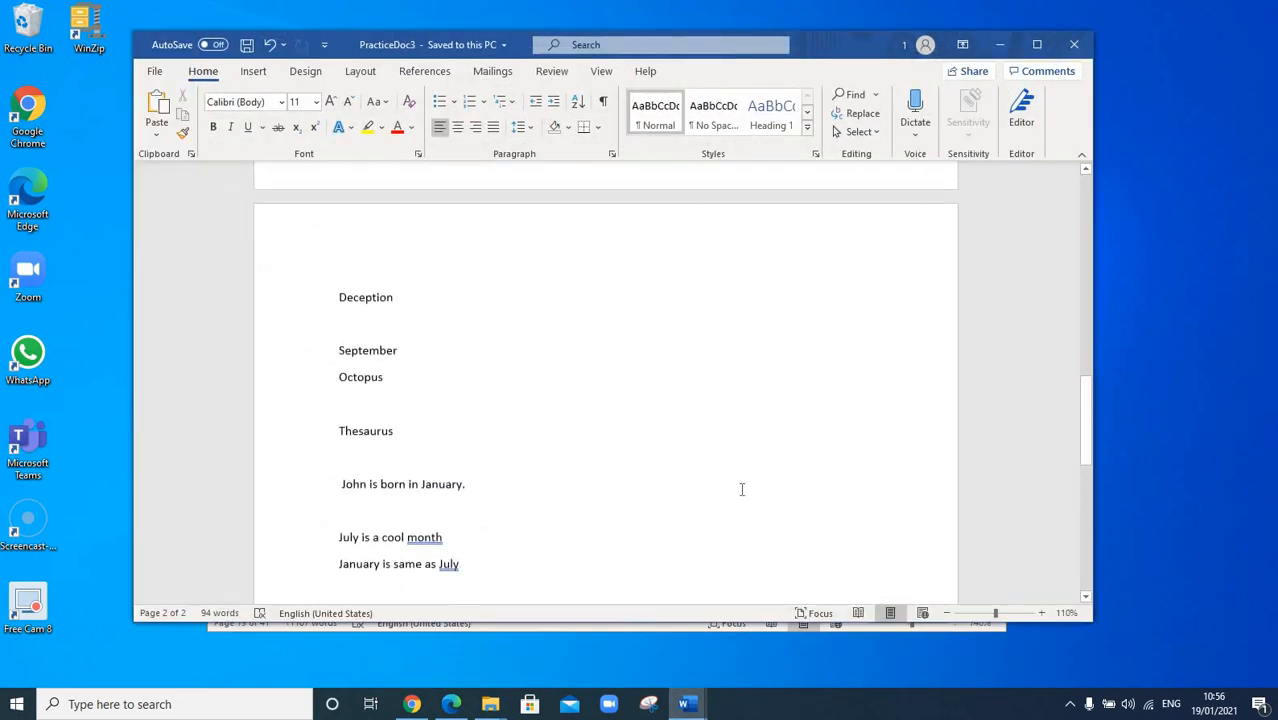
scroll(756, 491, "down", 5)
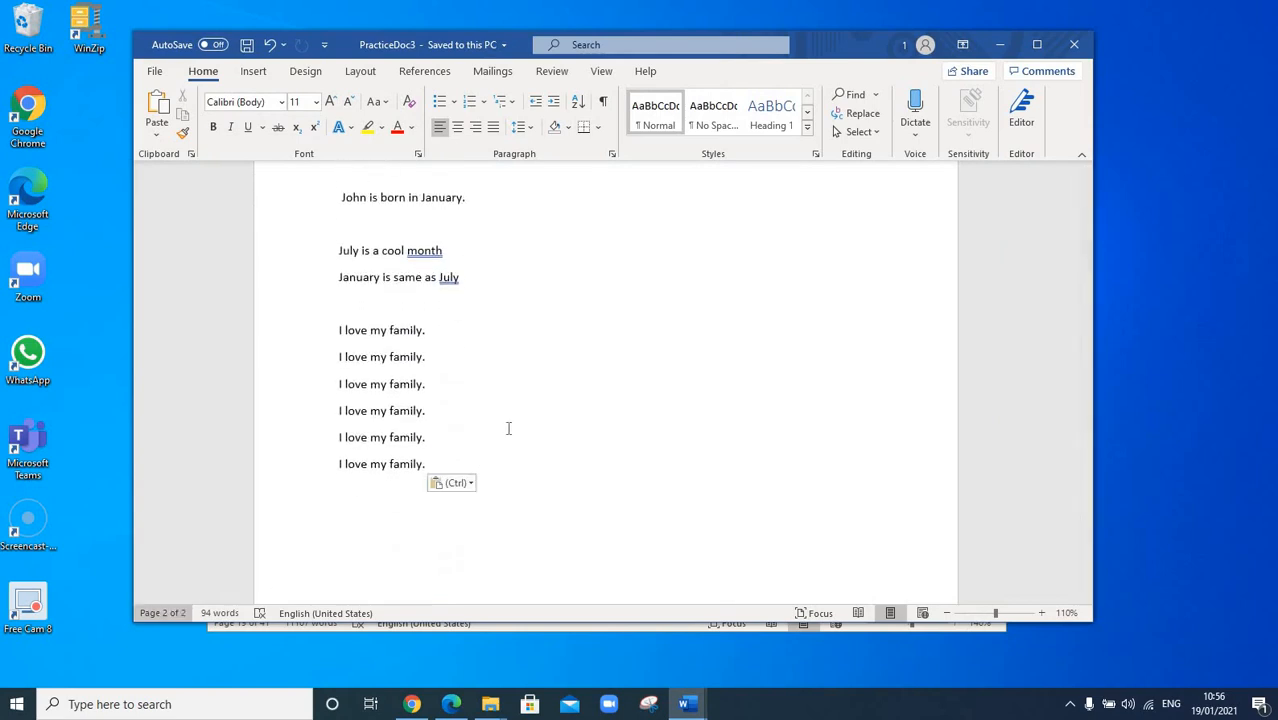
key("shift+F5")
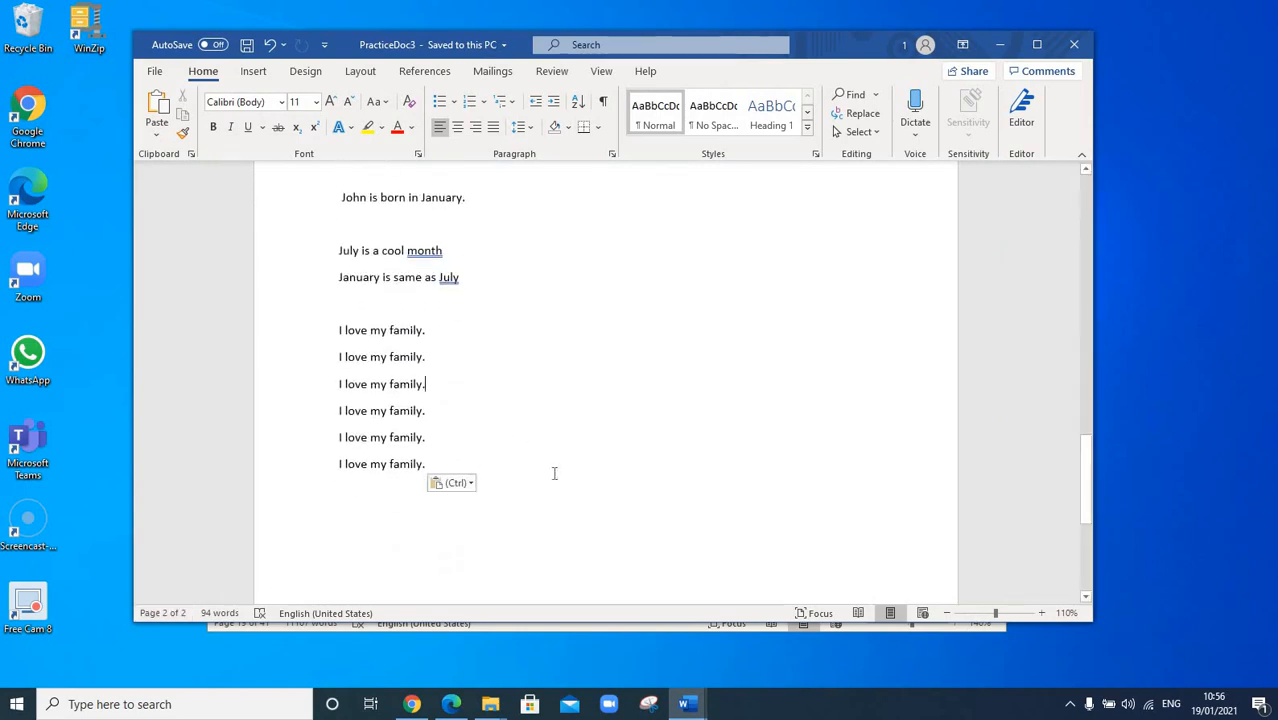
Apply the All caps font effect to the first "I love my family." line
left_click(340, 337)
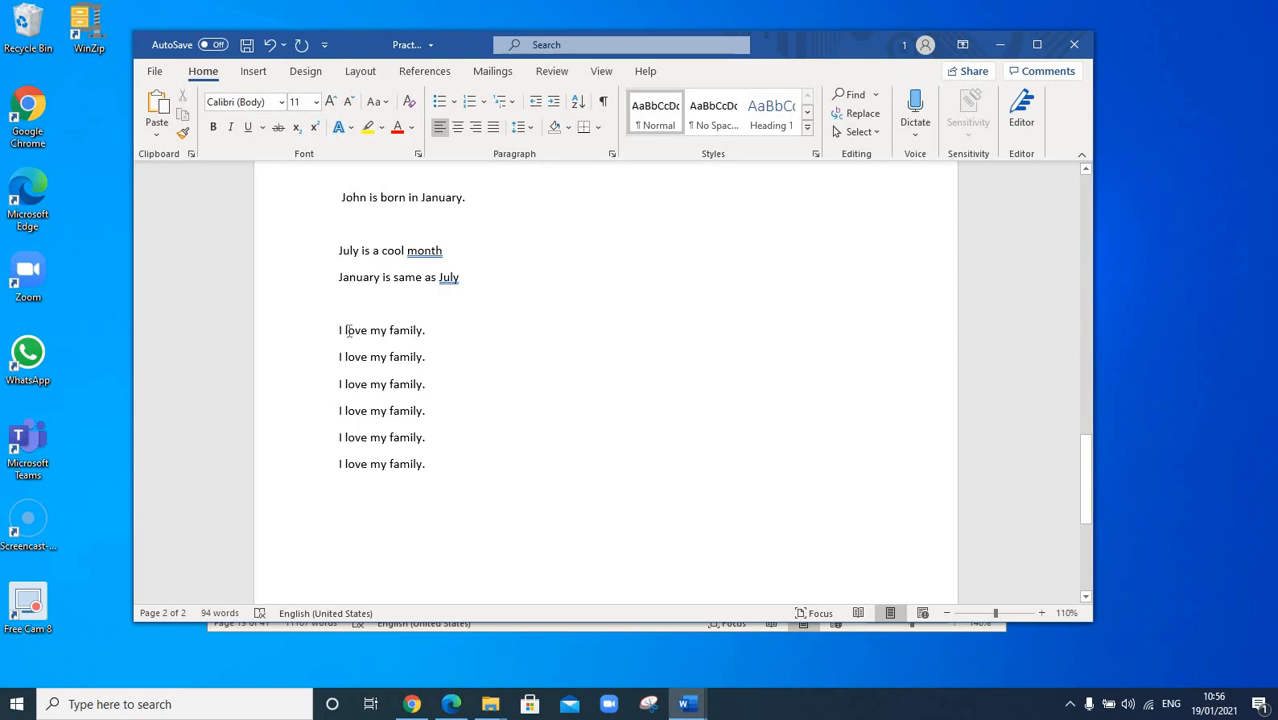
left_click_drag(340, 330, 436, 317)
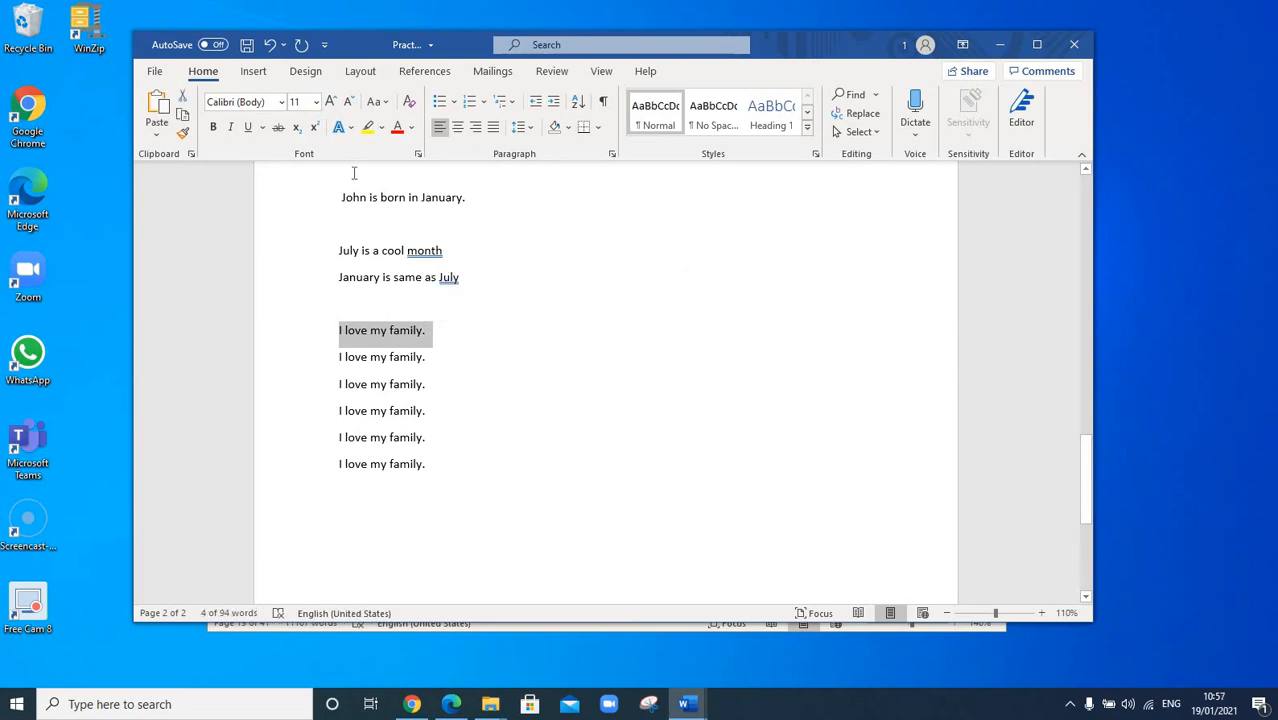
left_click(419, 155)
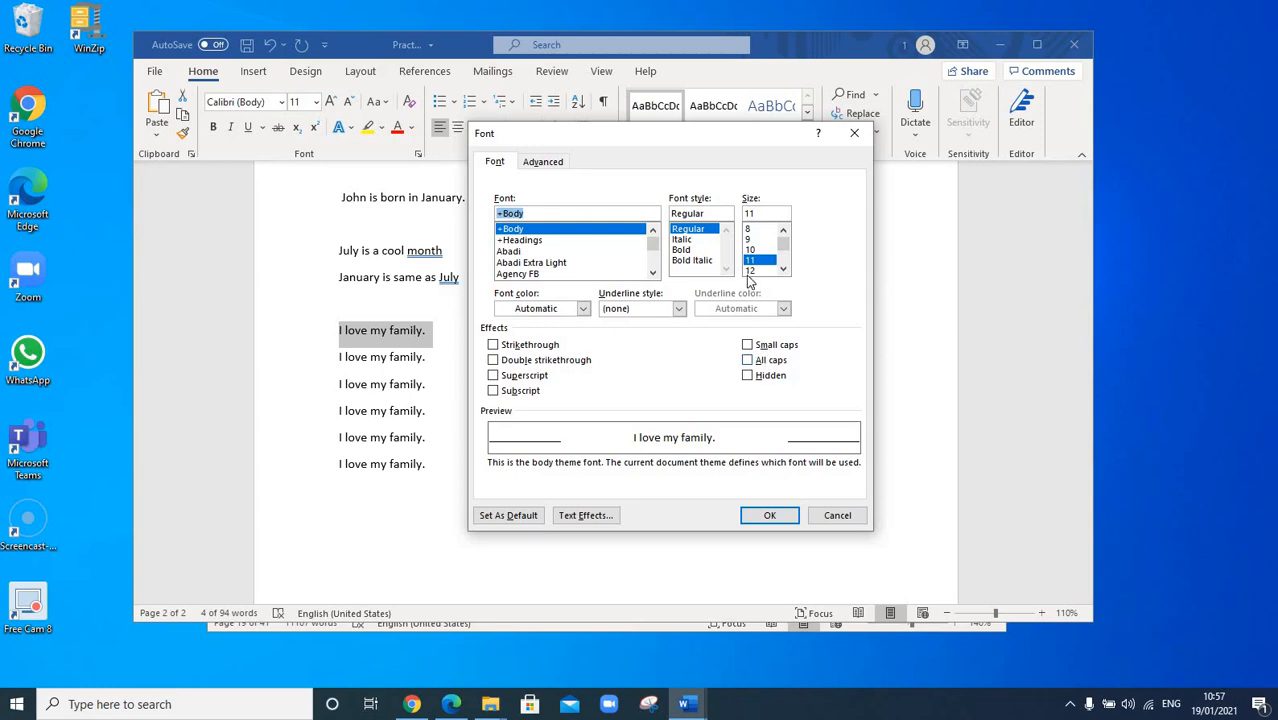
left_click(749, 362)
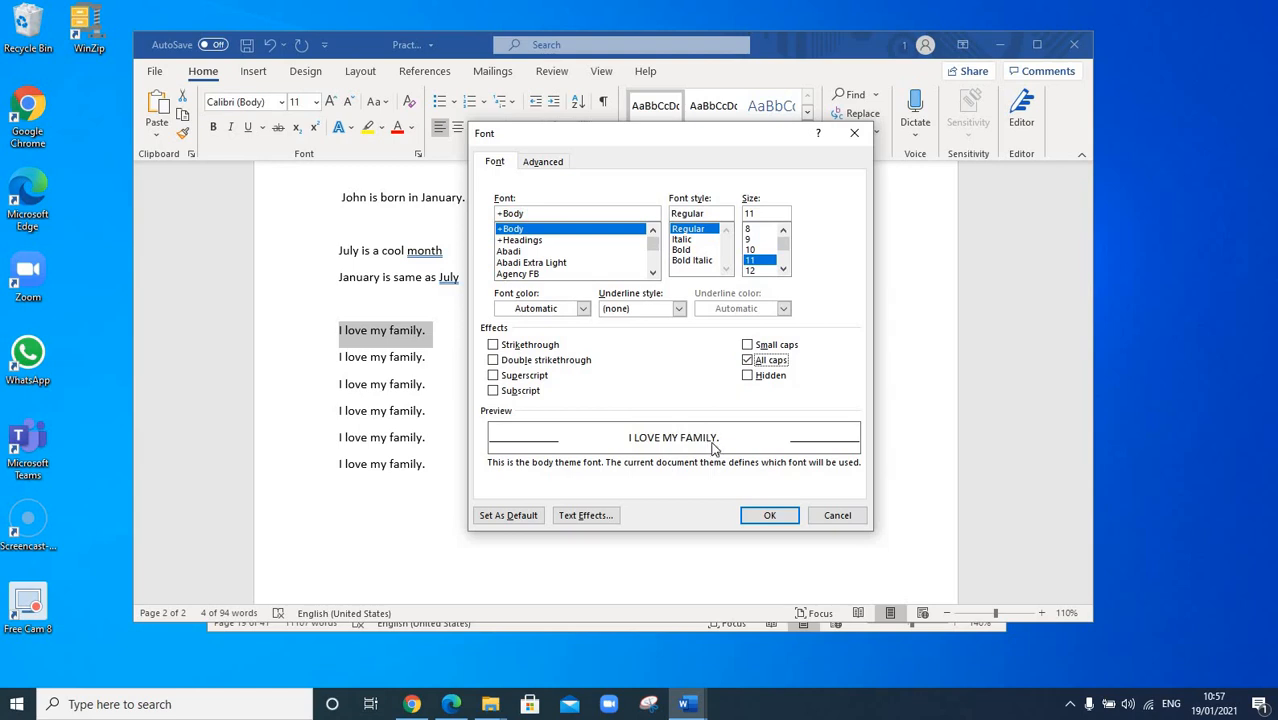
left_click(782, 522)
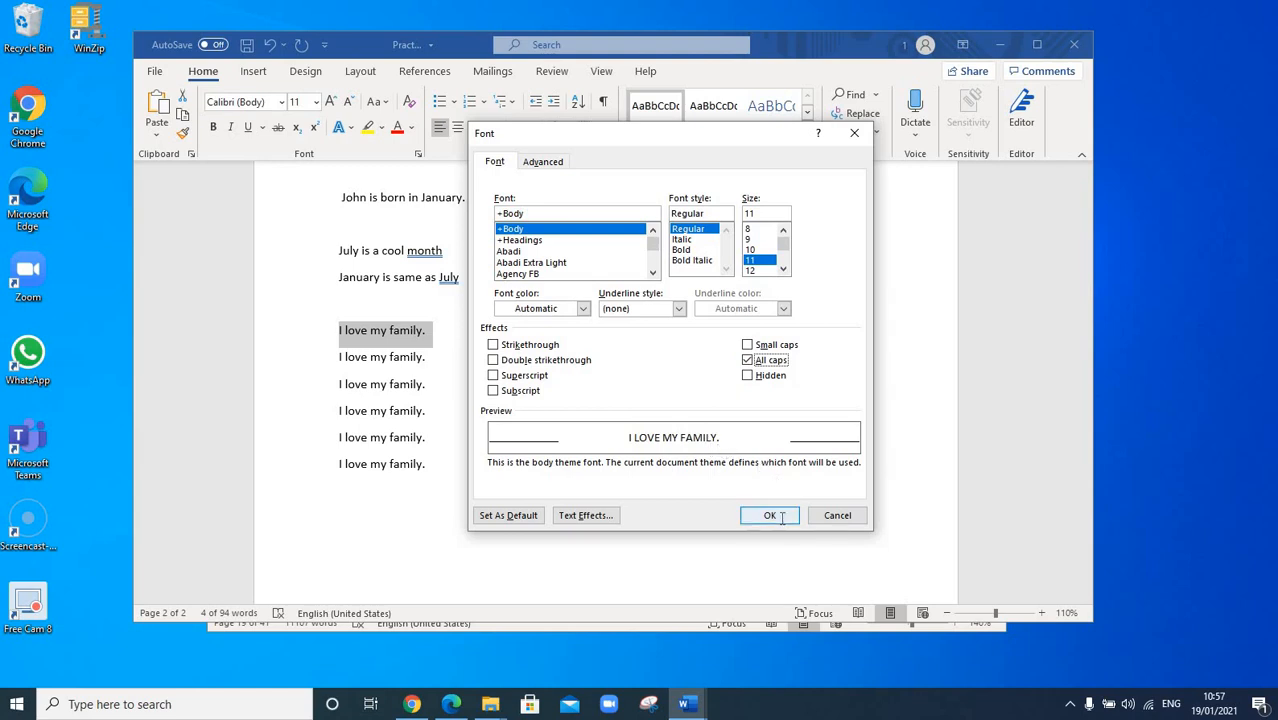
left_click(374, 331)
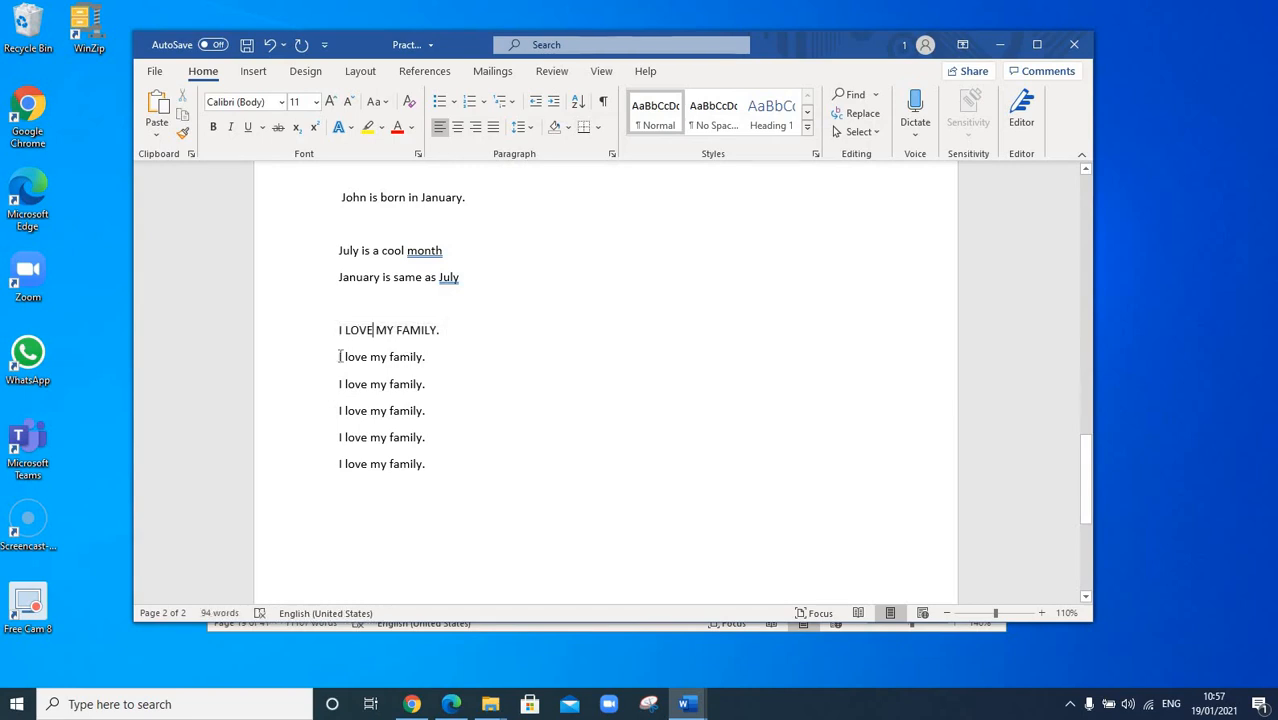
Apply the Small caps font effect to the second "I love my family." line
triple_click(414, 356)
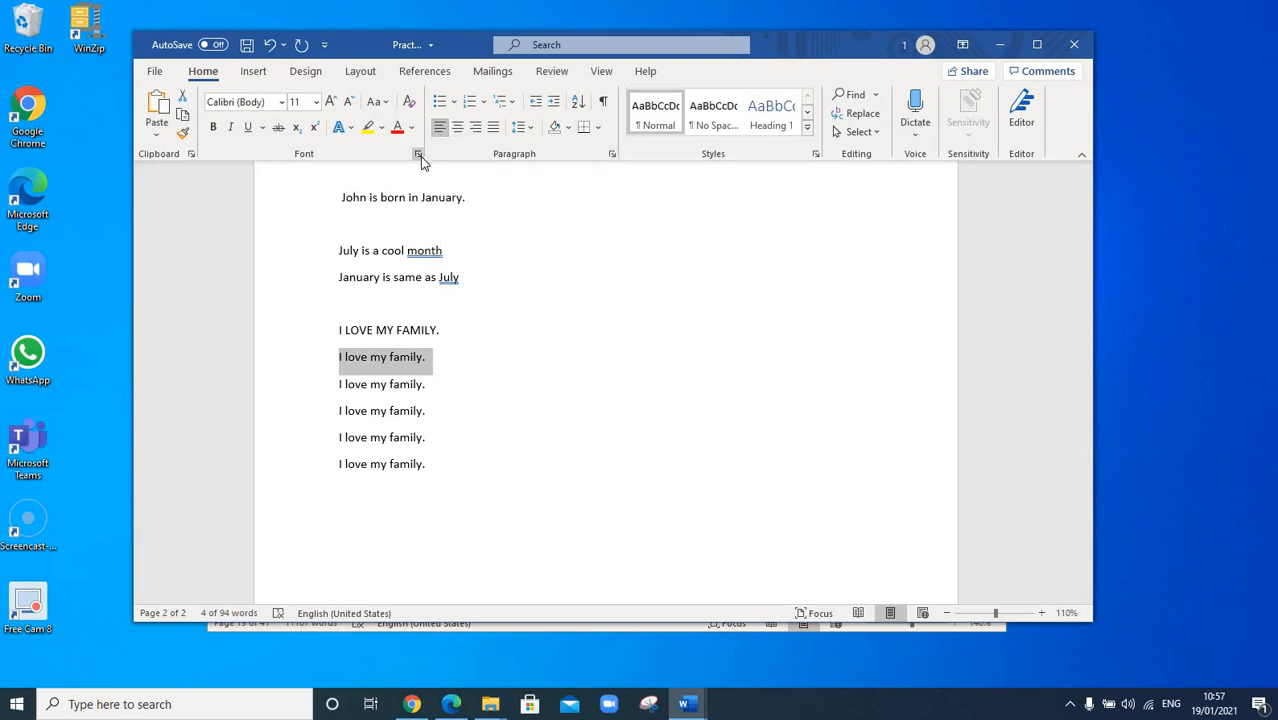
left_click(418, 156)
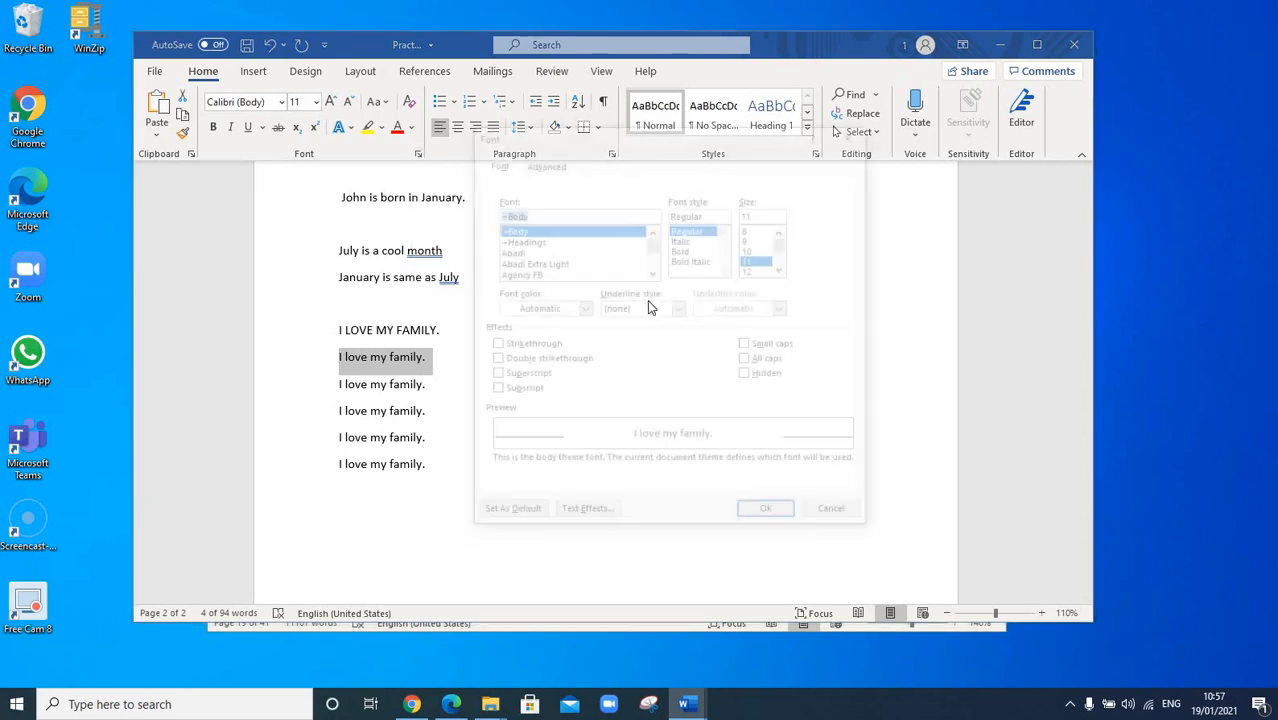
left_click(748, 345)
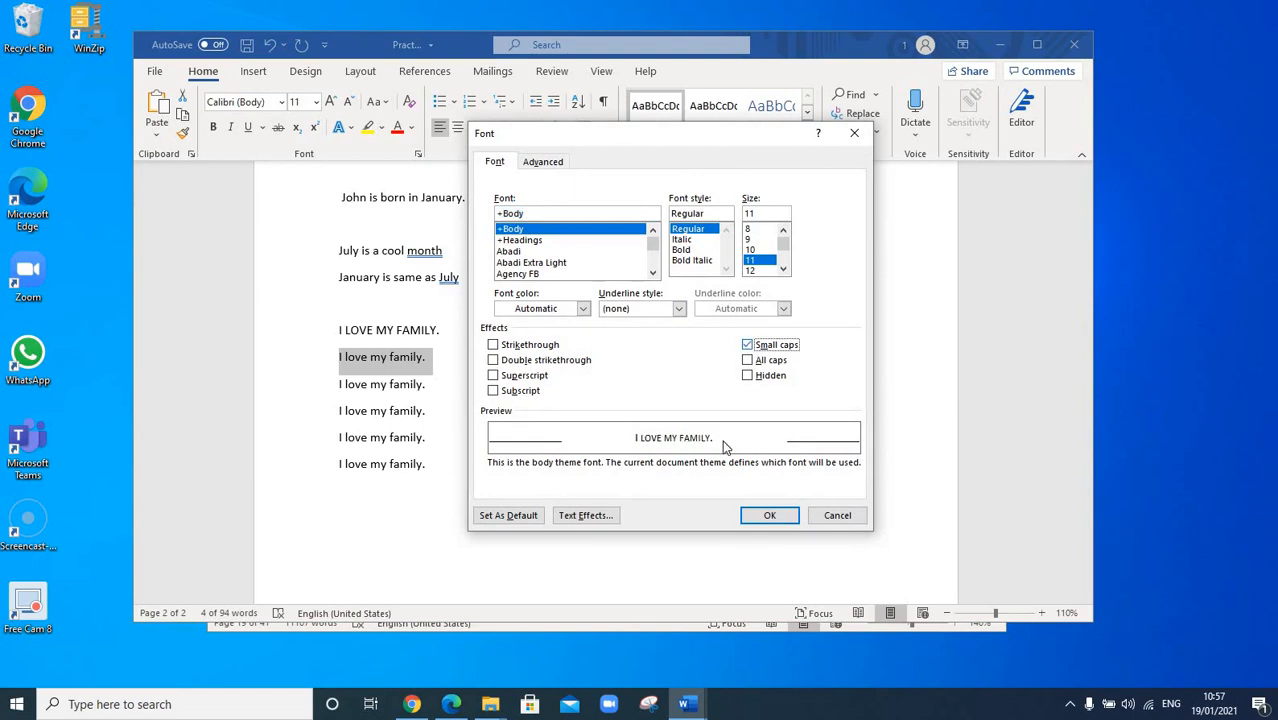
left_click(769, 515)
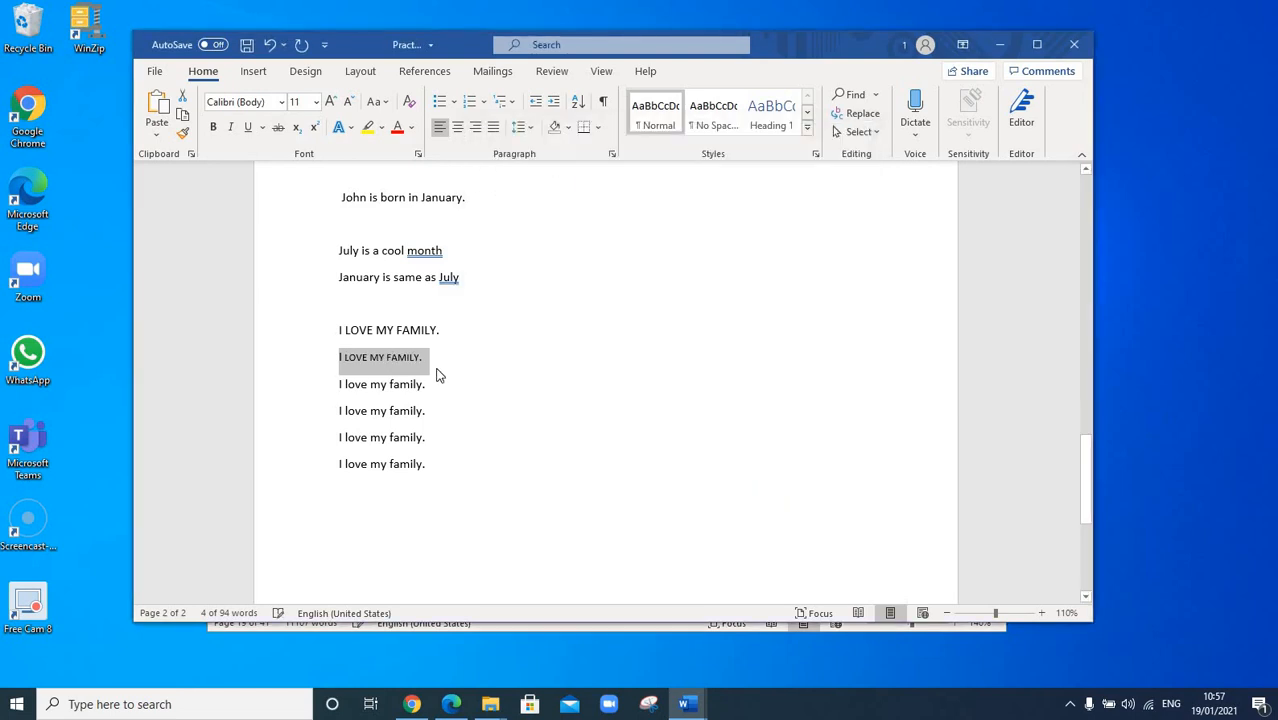
left_click(424, 357)
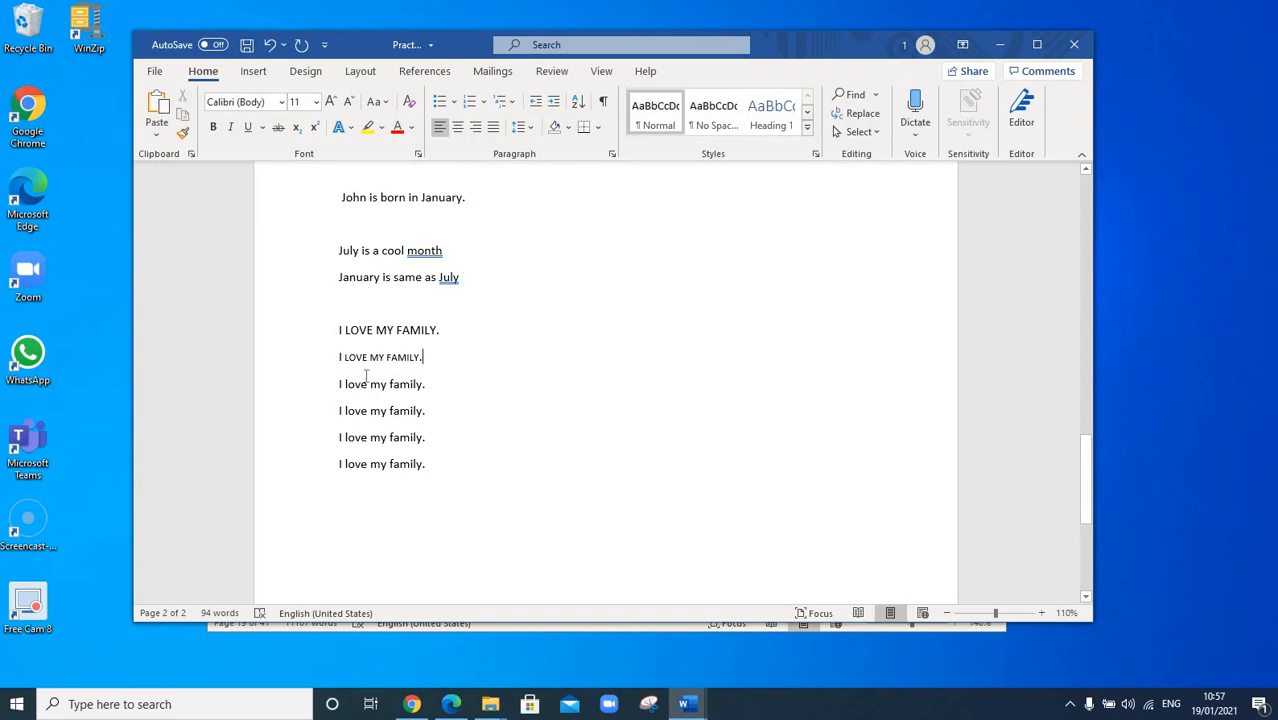
Apply Sentence case to the third "I love my family." line with Change Case
left_click_drag(338, 384, 423, 385)
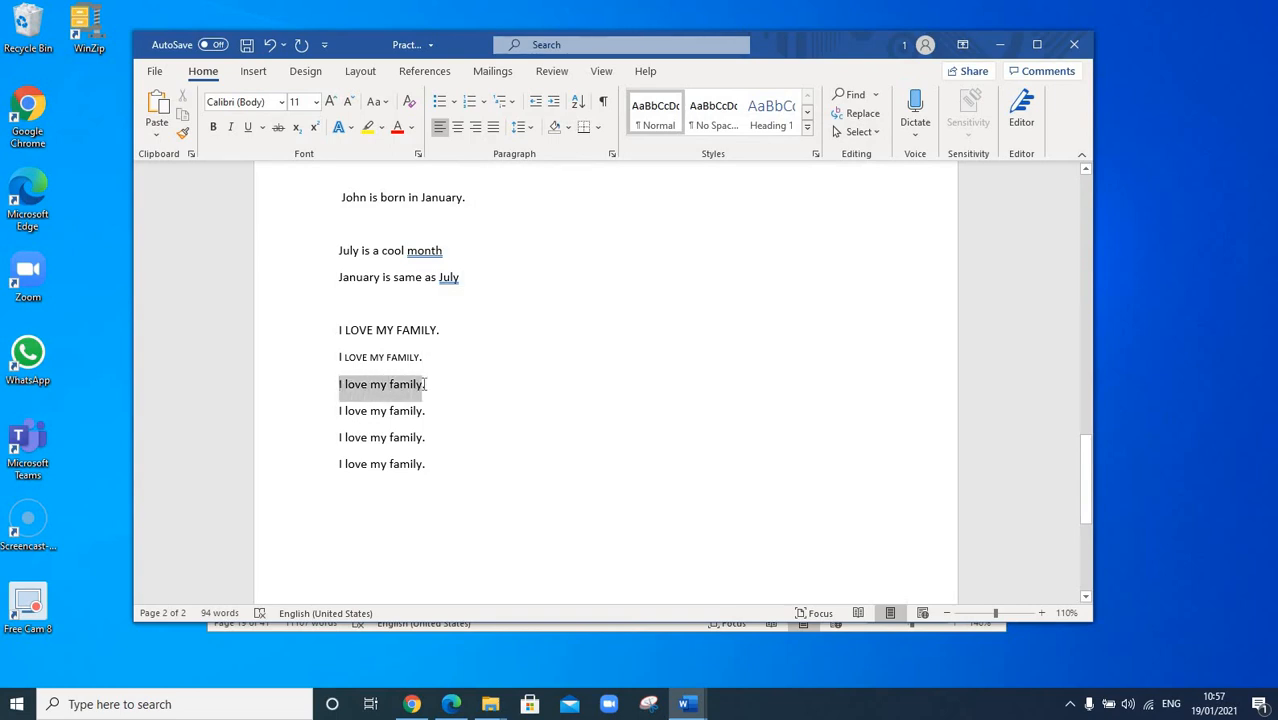
left_click_drag(428, 384, 428, 387)
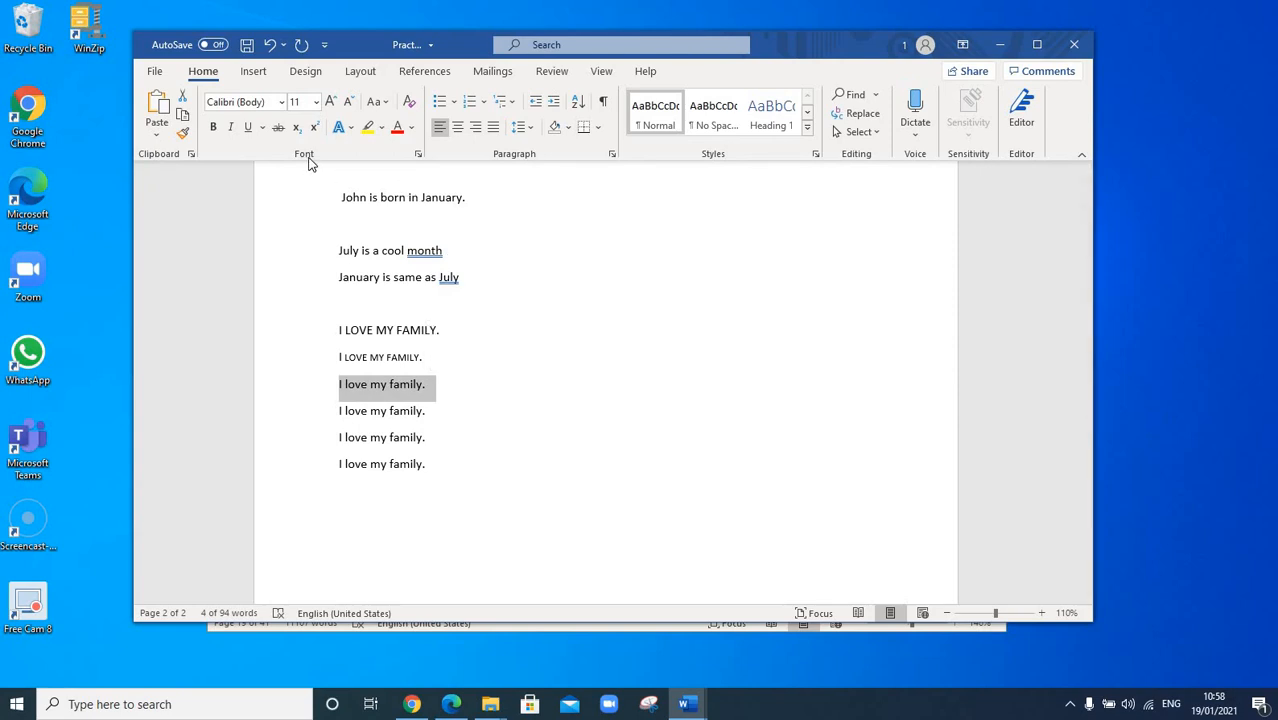
left_click(386, 103)
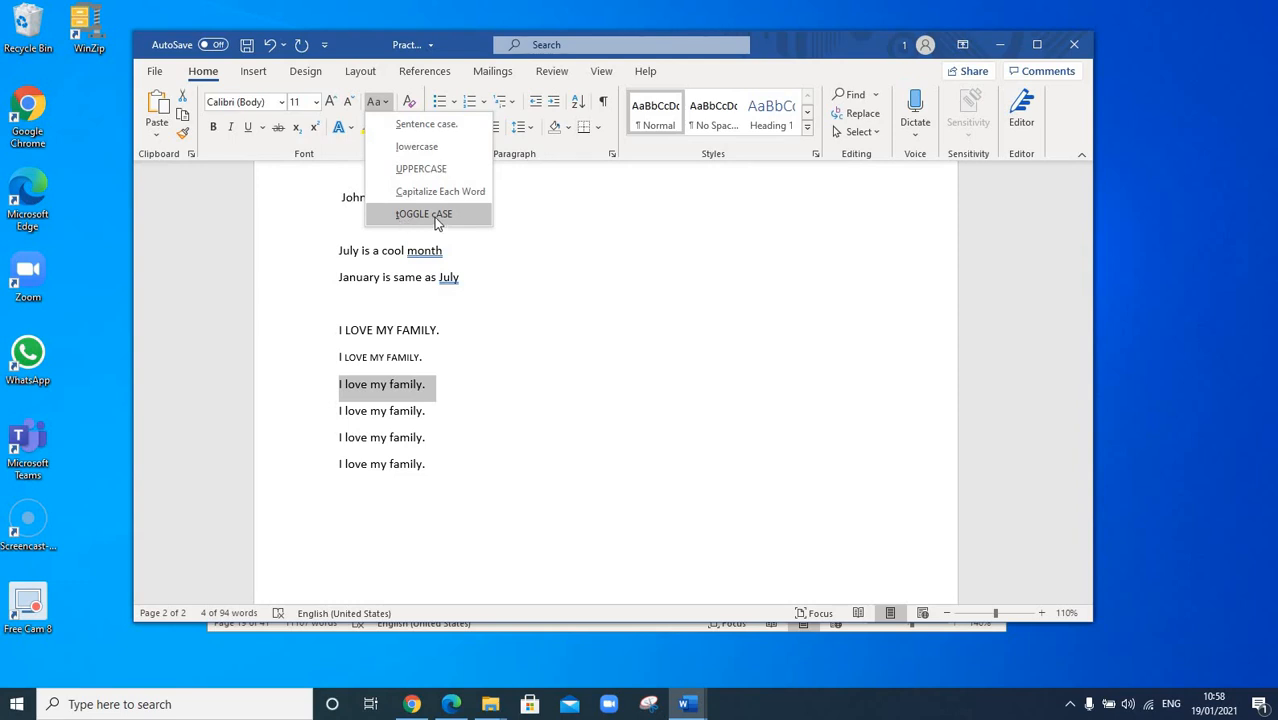
left_click(447, 126)
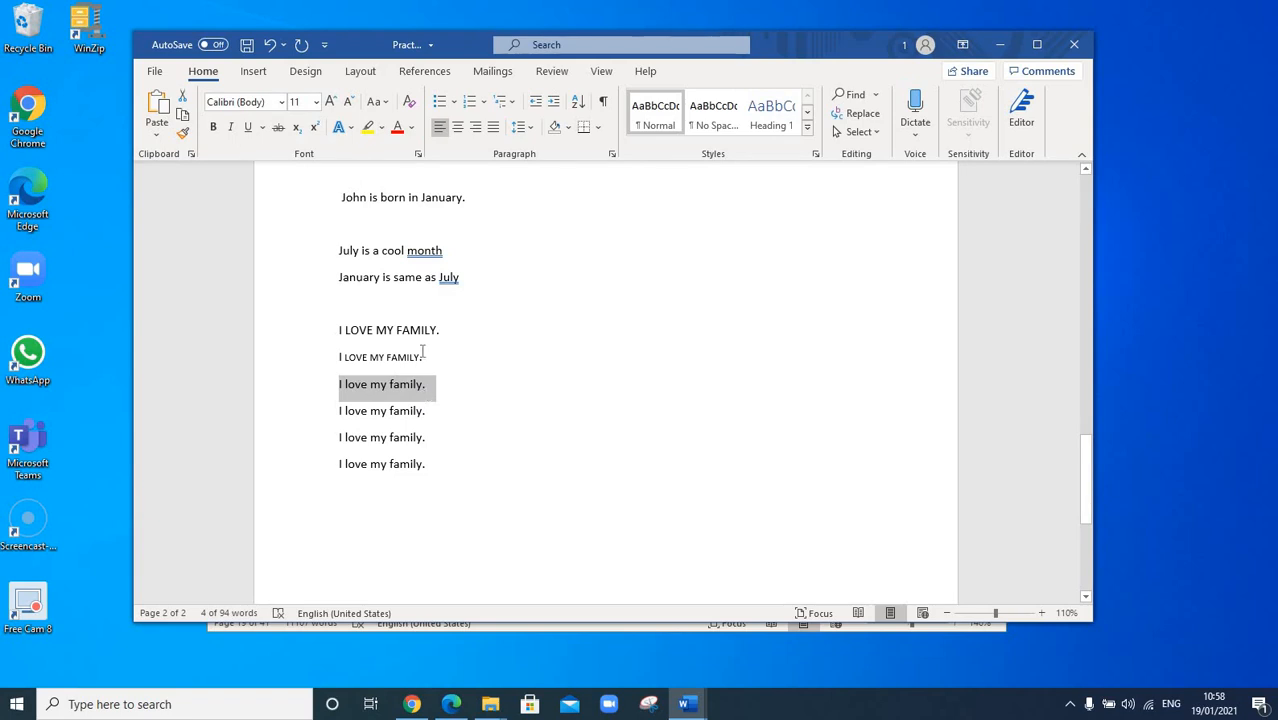
Change the first "I LOVE MY FAMILY." line to Sentence case with Change Case
left_click_drag(378, 326, 341, 332)
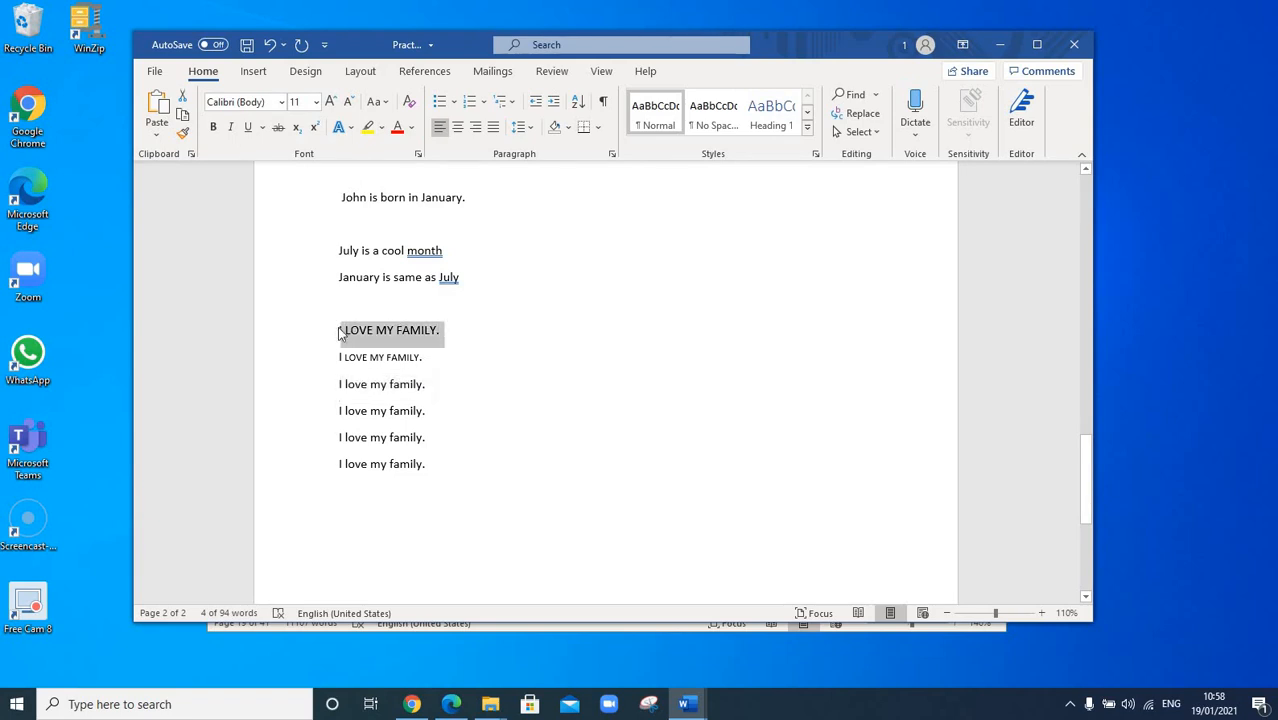
left_click(377, 101)
left_click(408, 125)
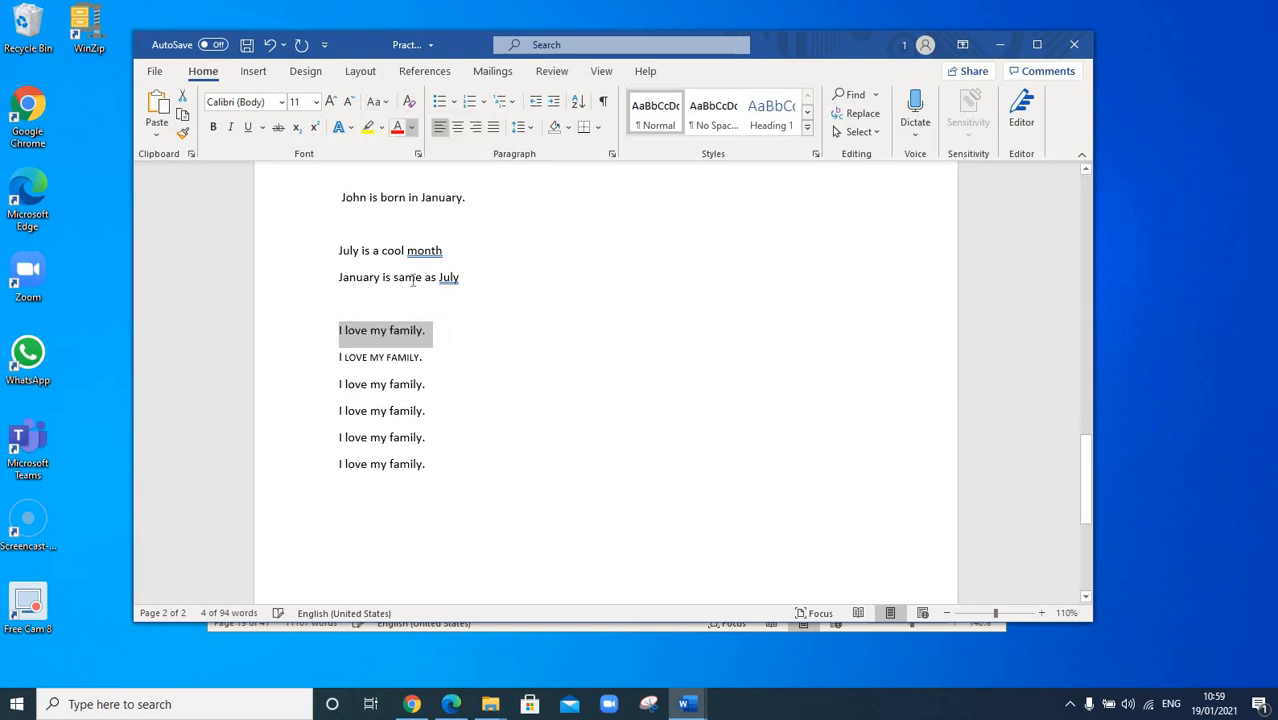
left_click(341, 332)
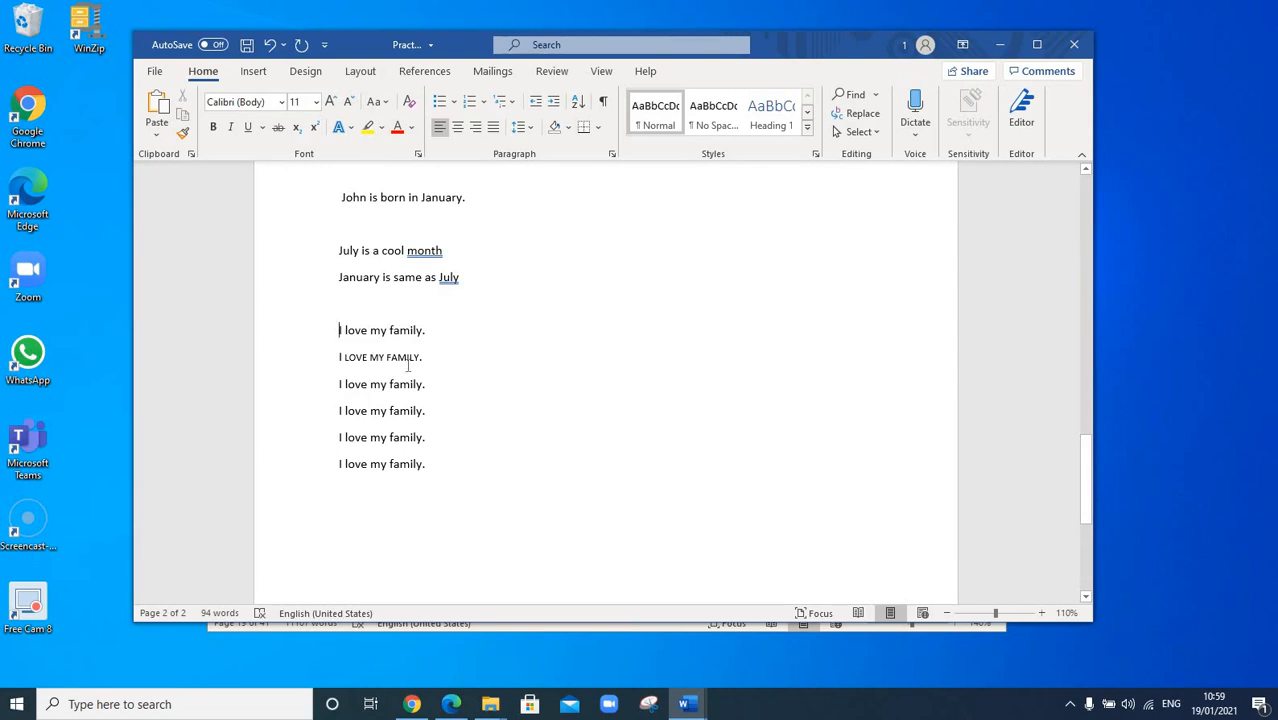
Change the third "I love my family." line to UPPERCASE with Change Case
mouse_move(361, 387)
left_mouse_down()
mouse_move(430, 387)
mouse_move(339, 387)
left_mouse_up()
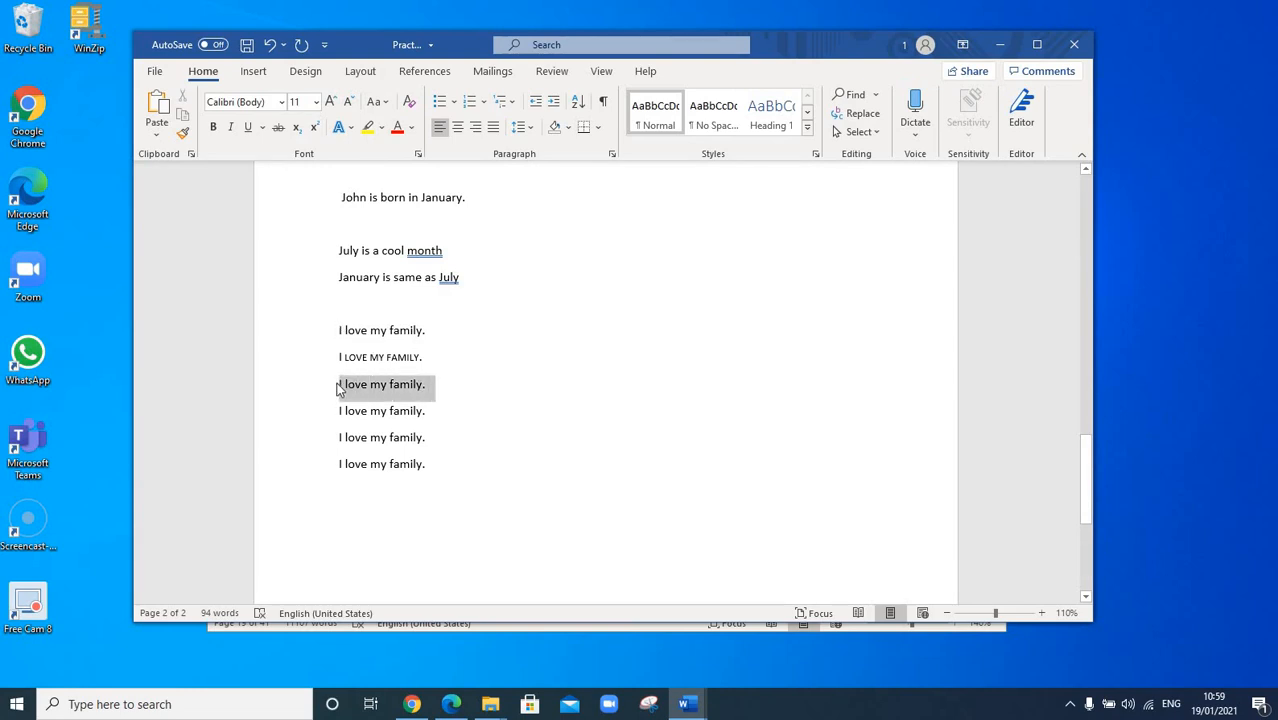
left_click(377, 102)
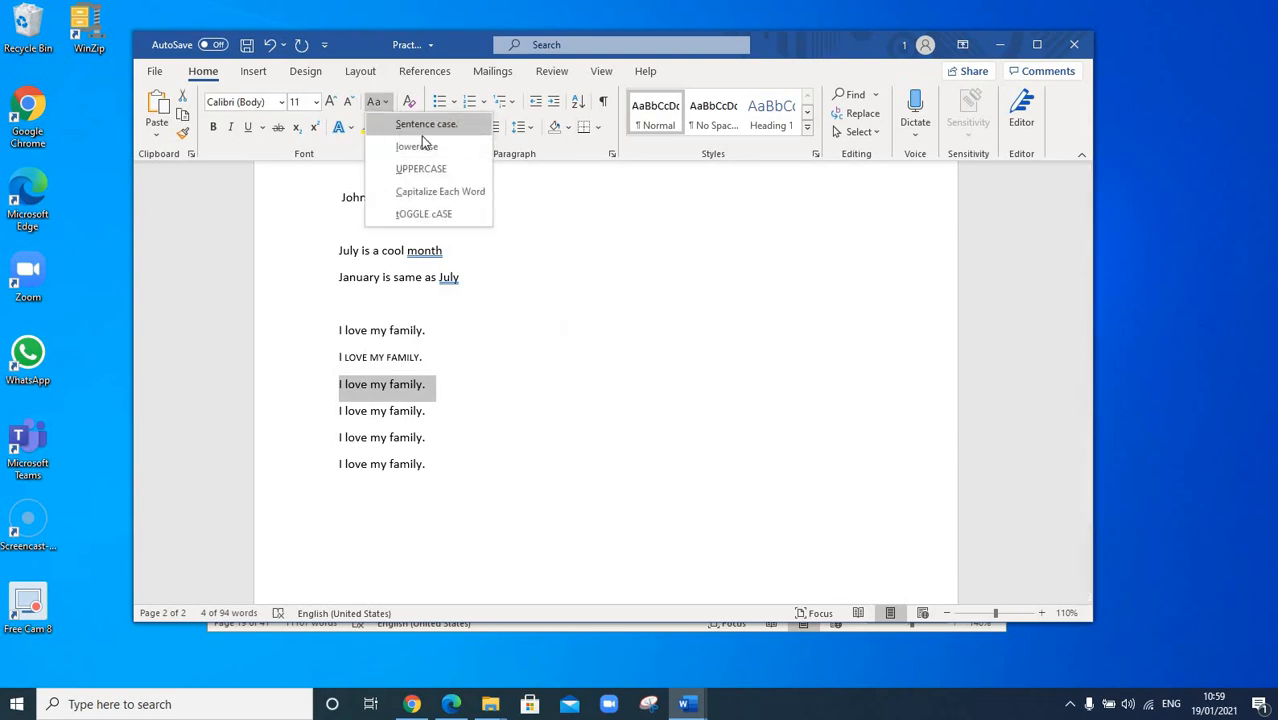
left_click(424, 169)
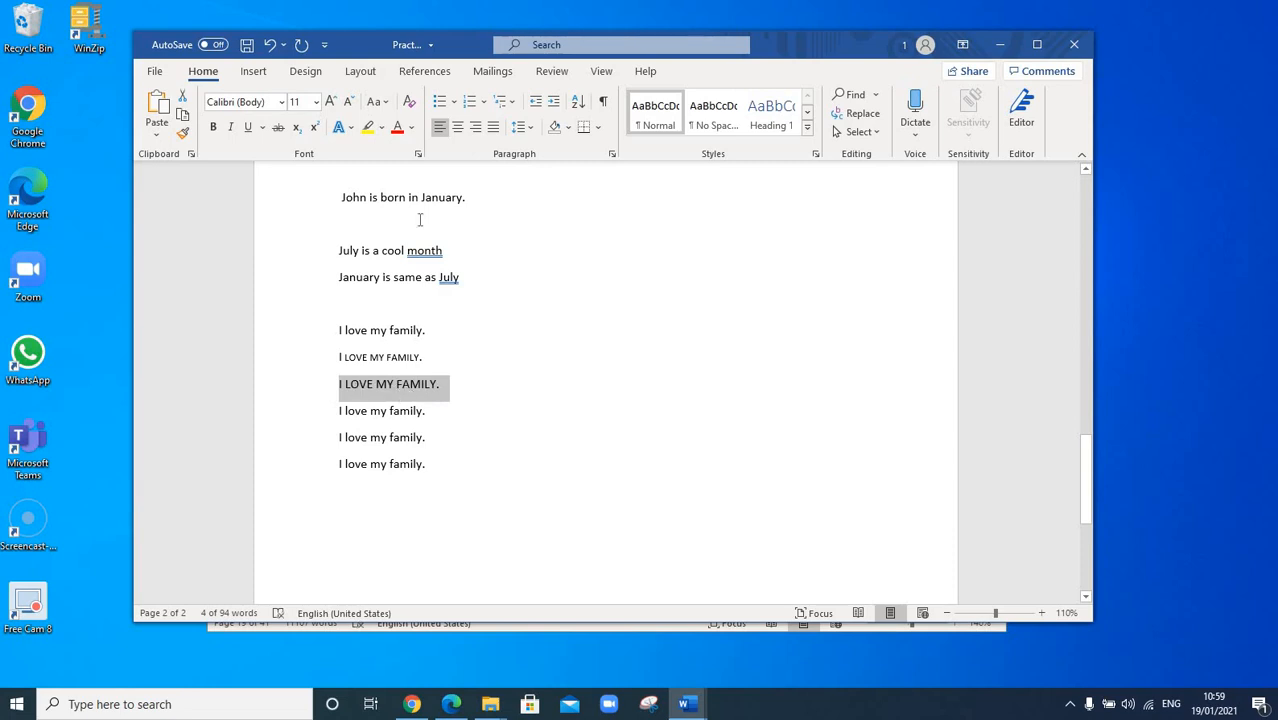
Convert the third line of the "I love my family." group to lowercase with Change Case
left_click(378, 102)
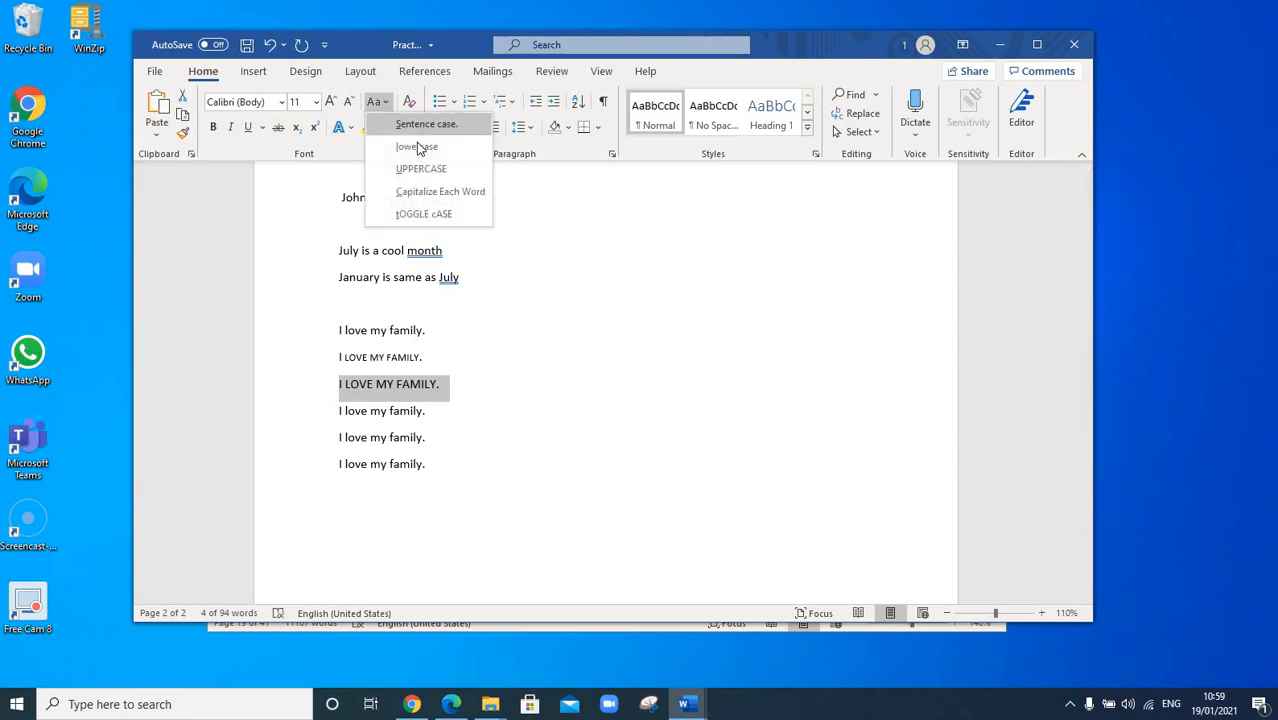
left_click(417, 142)
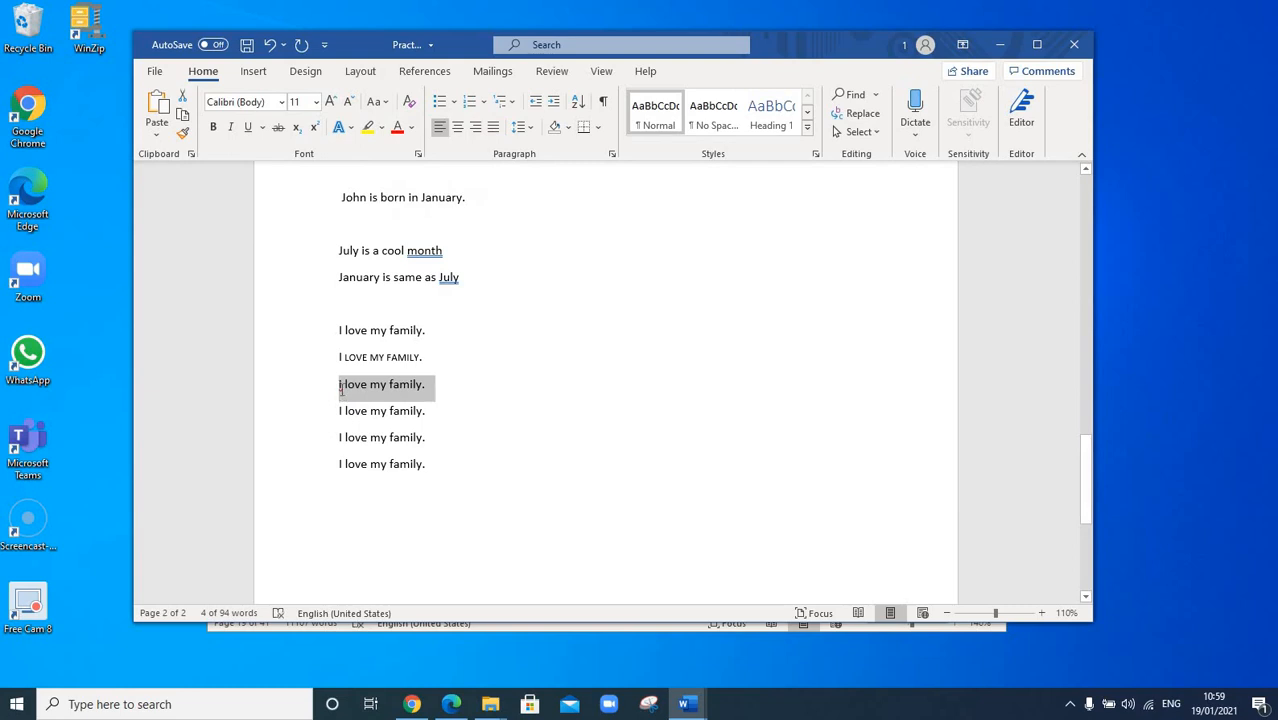
left_click(340, 390)
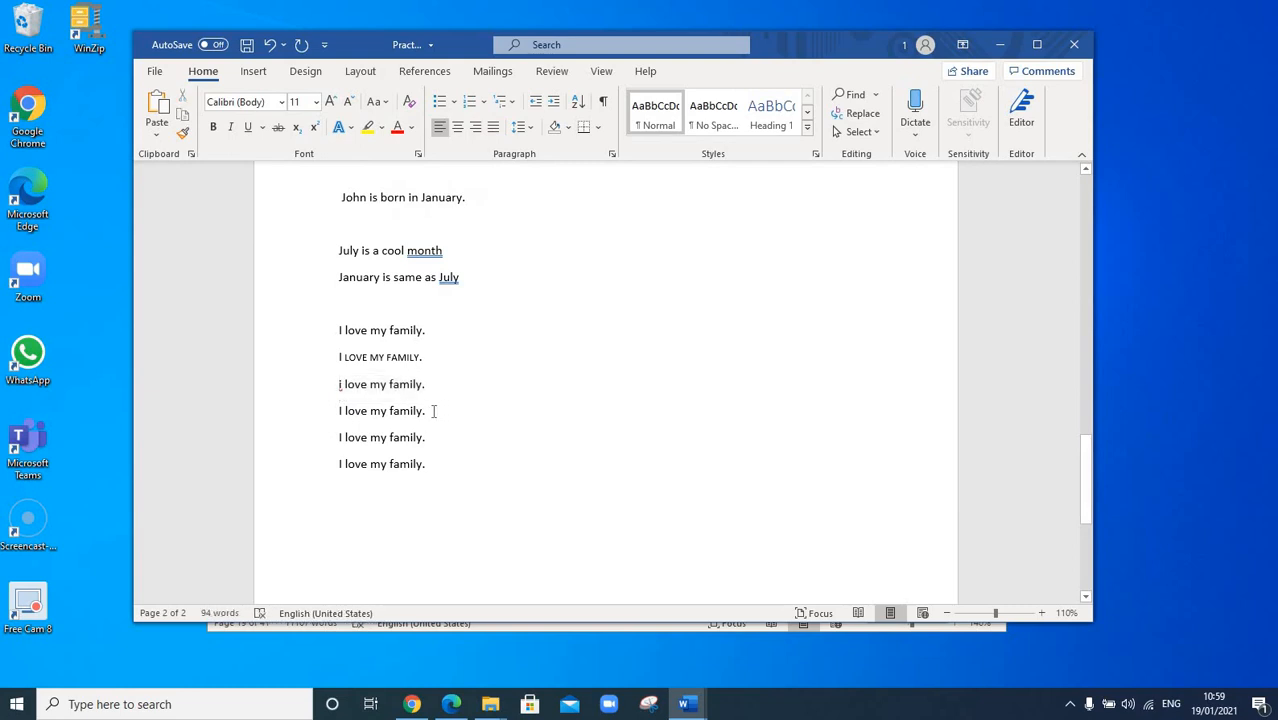
Change the fourth "I love my family." line to Capitalize Each Word with Change Case
left_click_drag(427, 410, 337, 410)
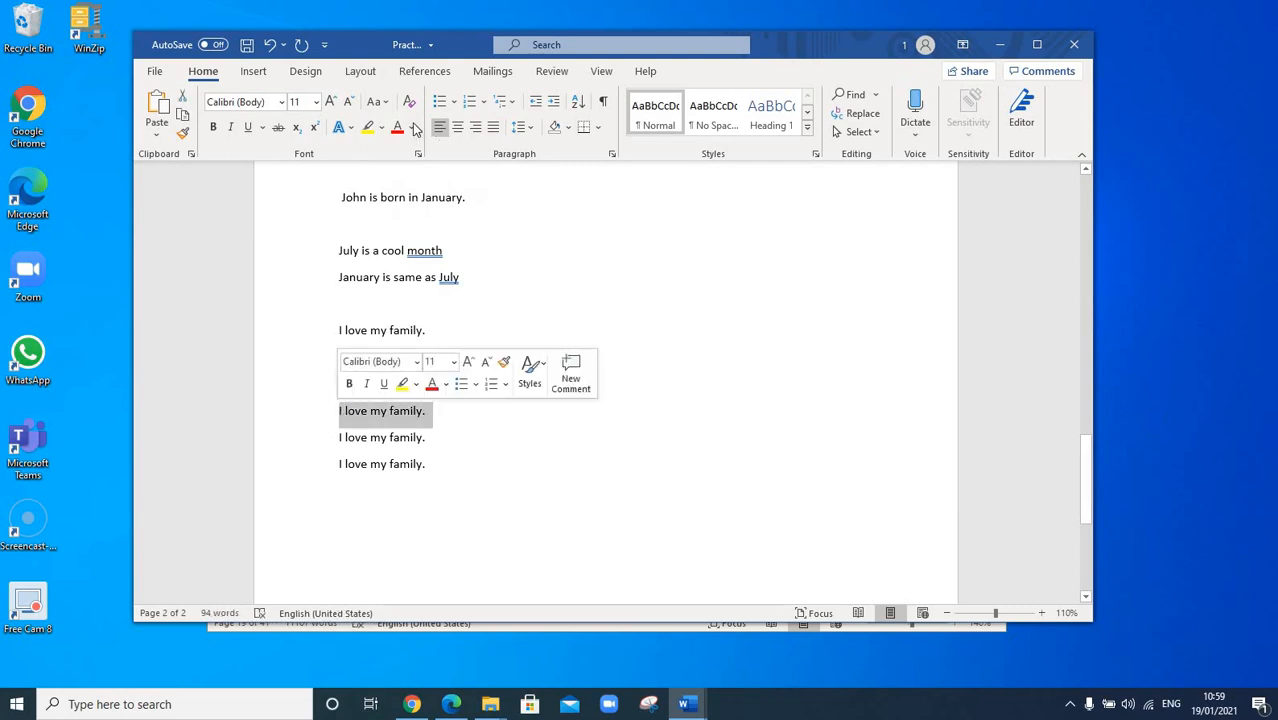
left_click(377, 101)
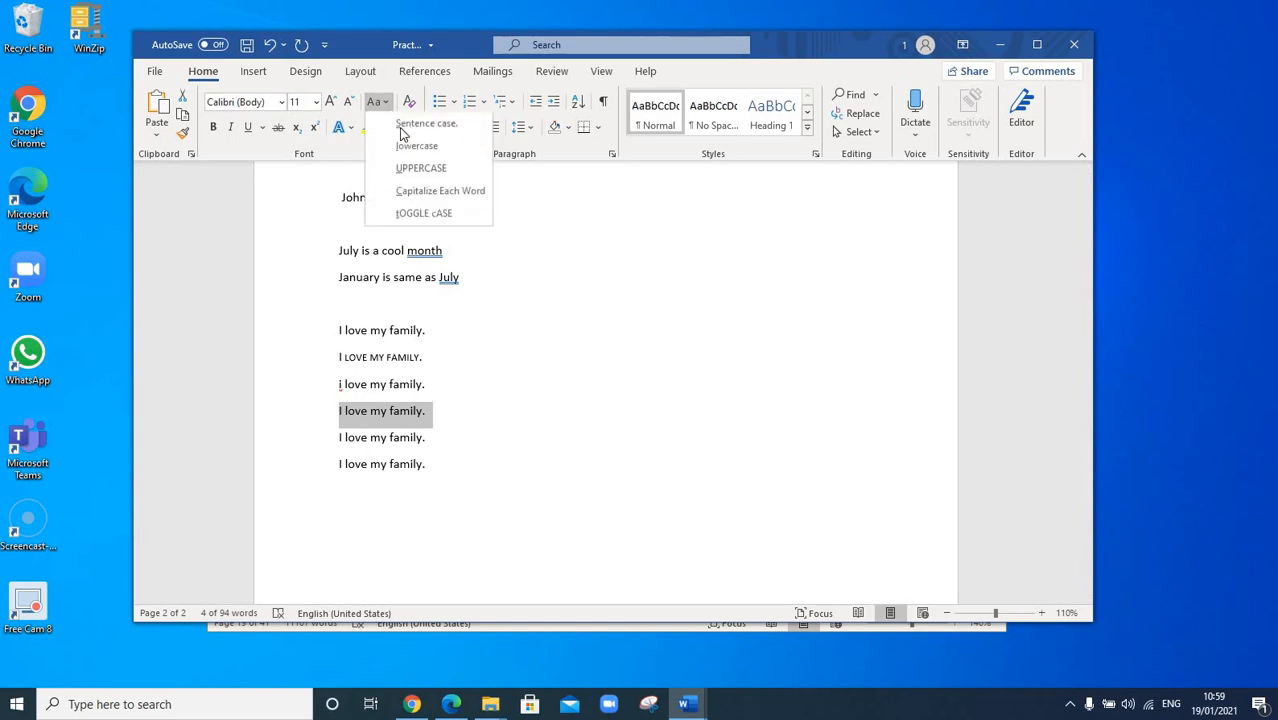
left_click(420, 192)
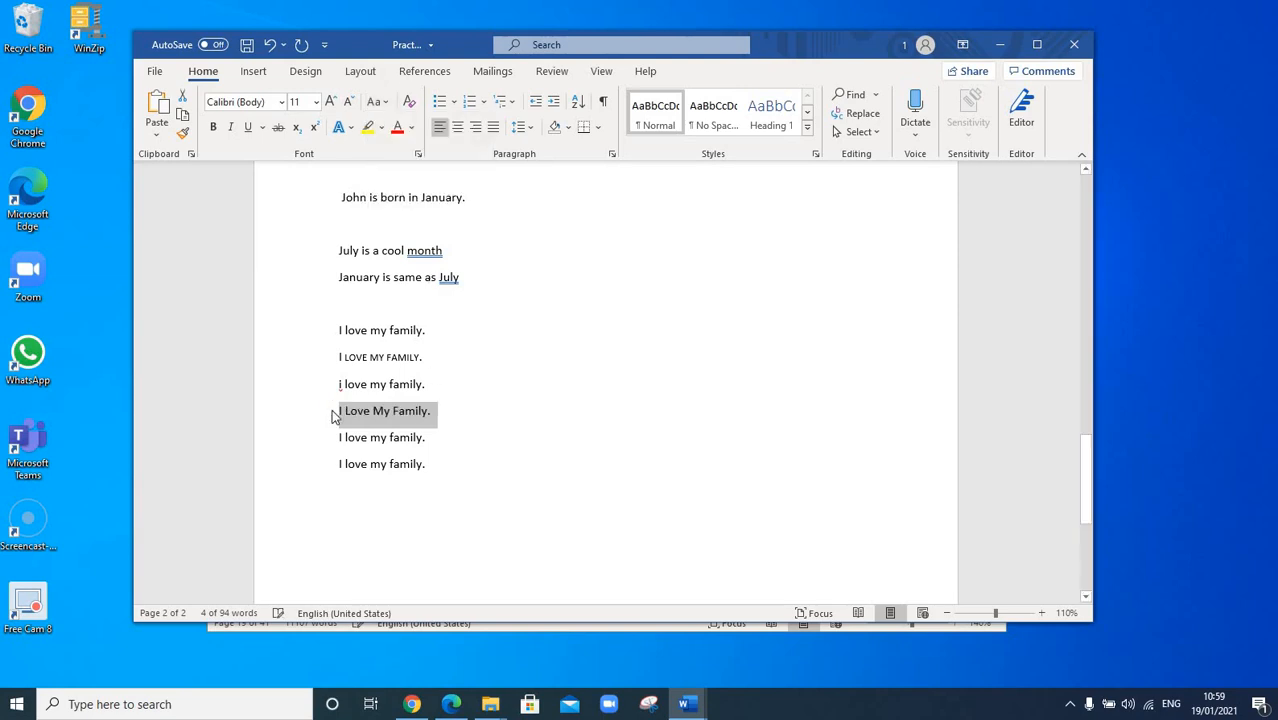
left_click(341, 414)
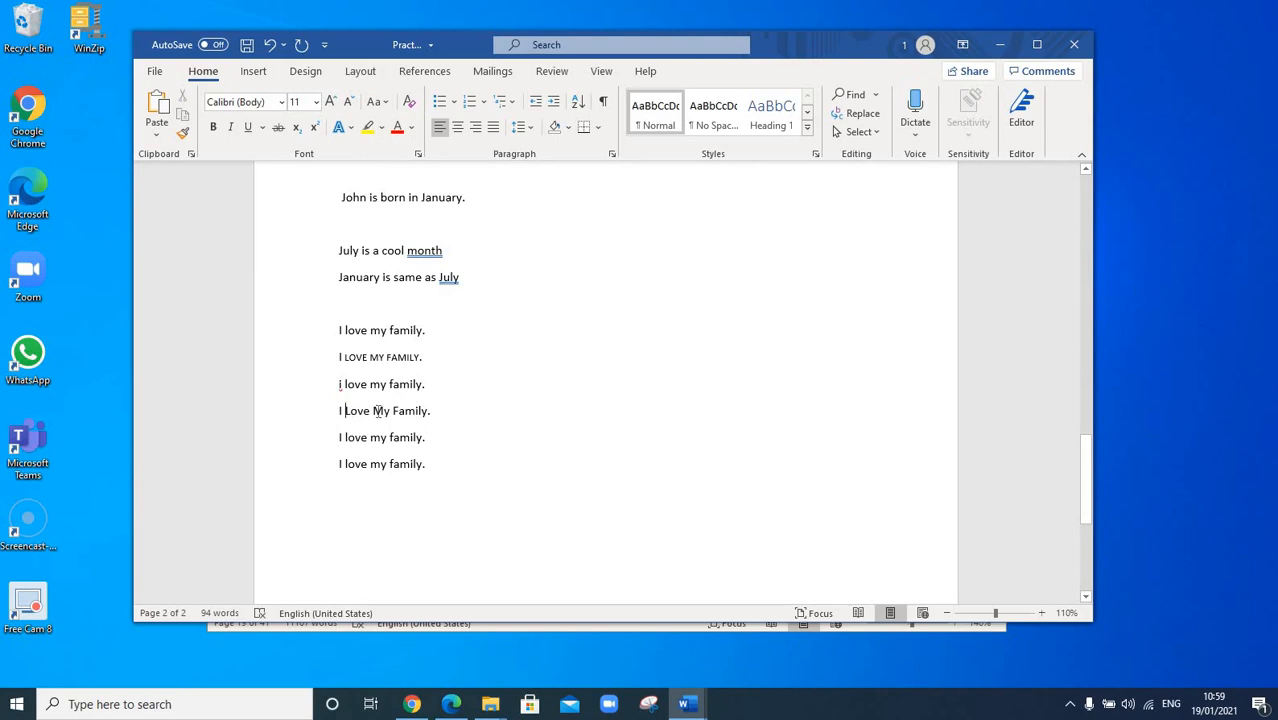
mouse_move(386, 411)
left_mouse_down()
mouse_move(373, 412)
mouse_move(393, 411)
left_mouse_up()
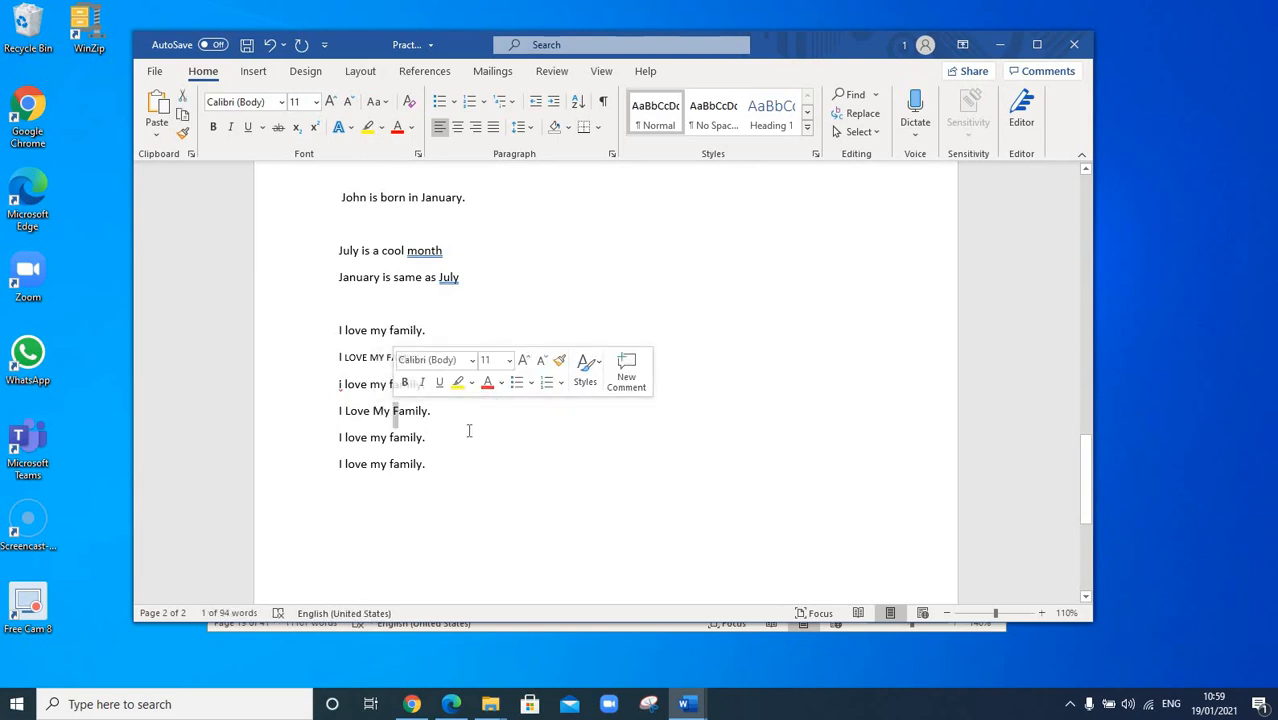
Apply tOGGLE cASE to the fifth "I love my family." line with Change Case
left_click_drag(452, 436, 338, 437)
left_click(377, 101)
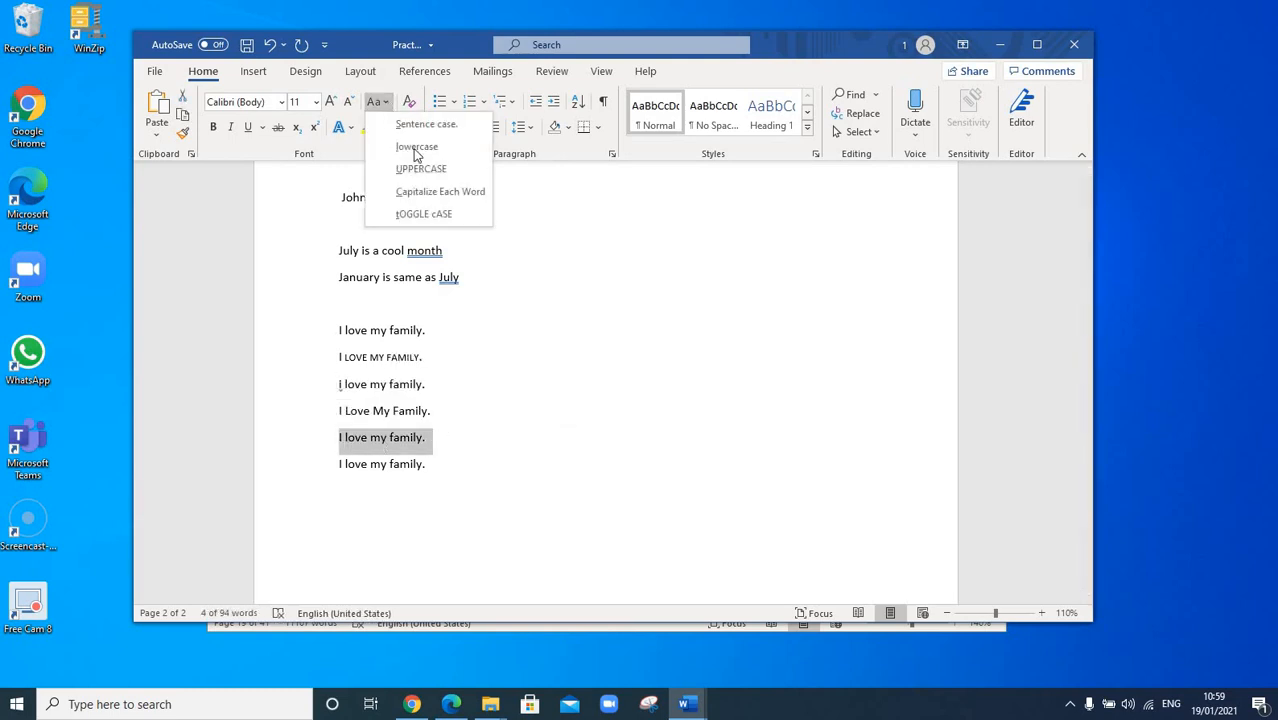
left_click(440, 216)
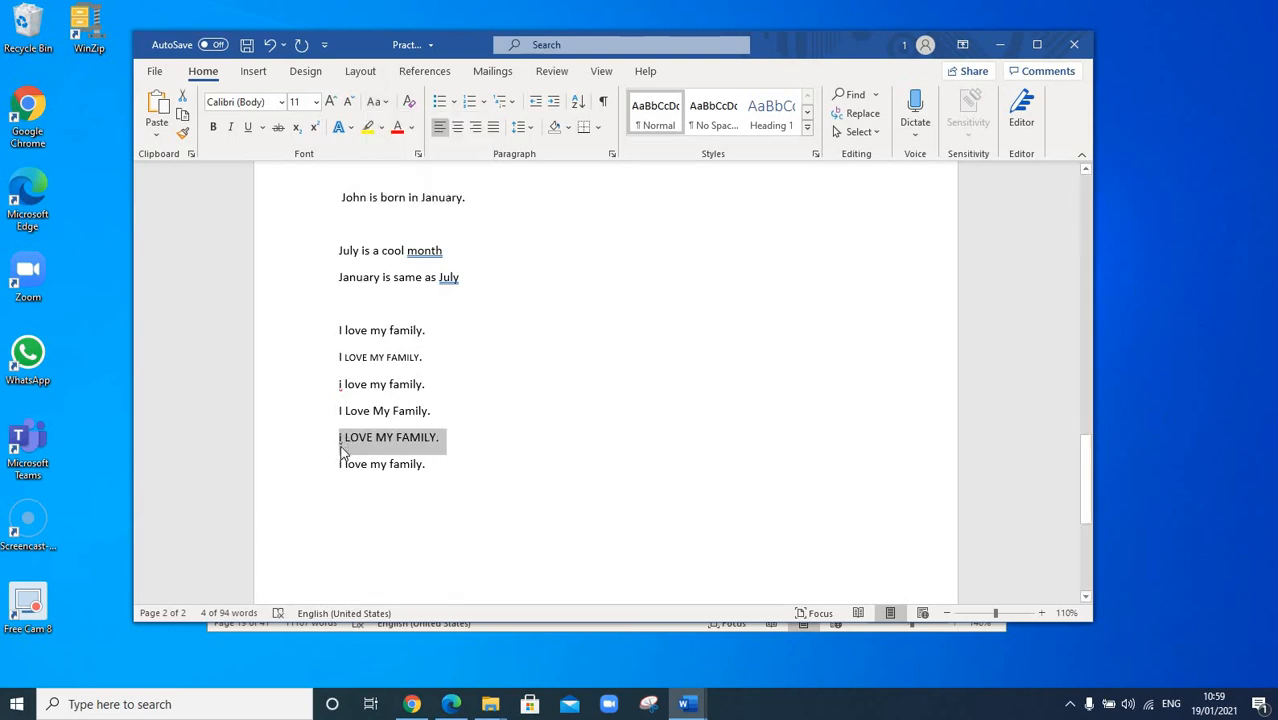
left_click(341, 442)
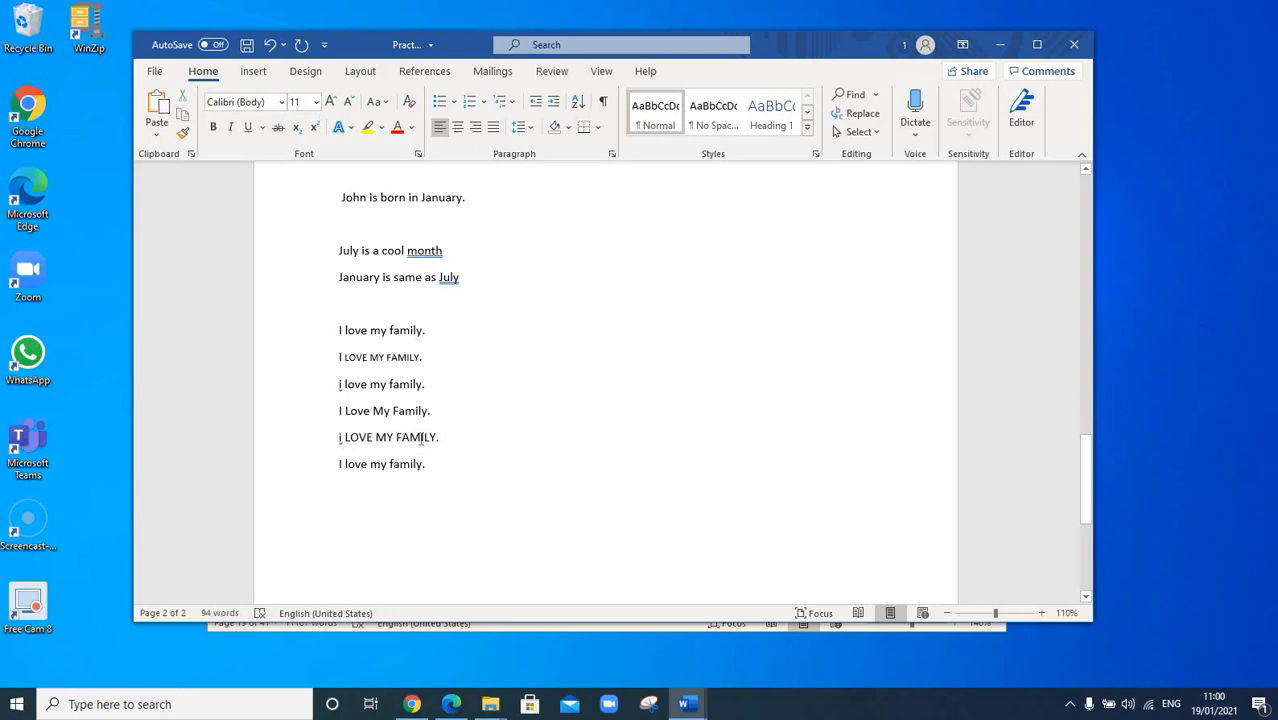
Apply tOGGLE cASE twice to only the word "FAMILY." in the fifth line, switching it to lowercase and back to capitals
left_click_drag(440, 437, 396, 437)
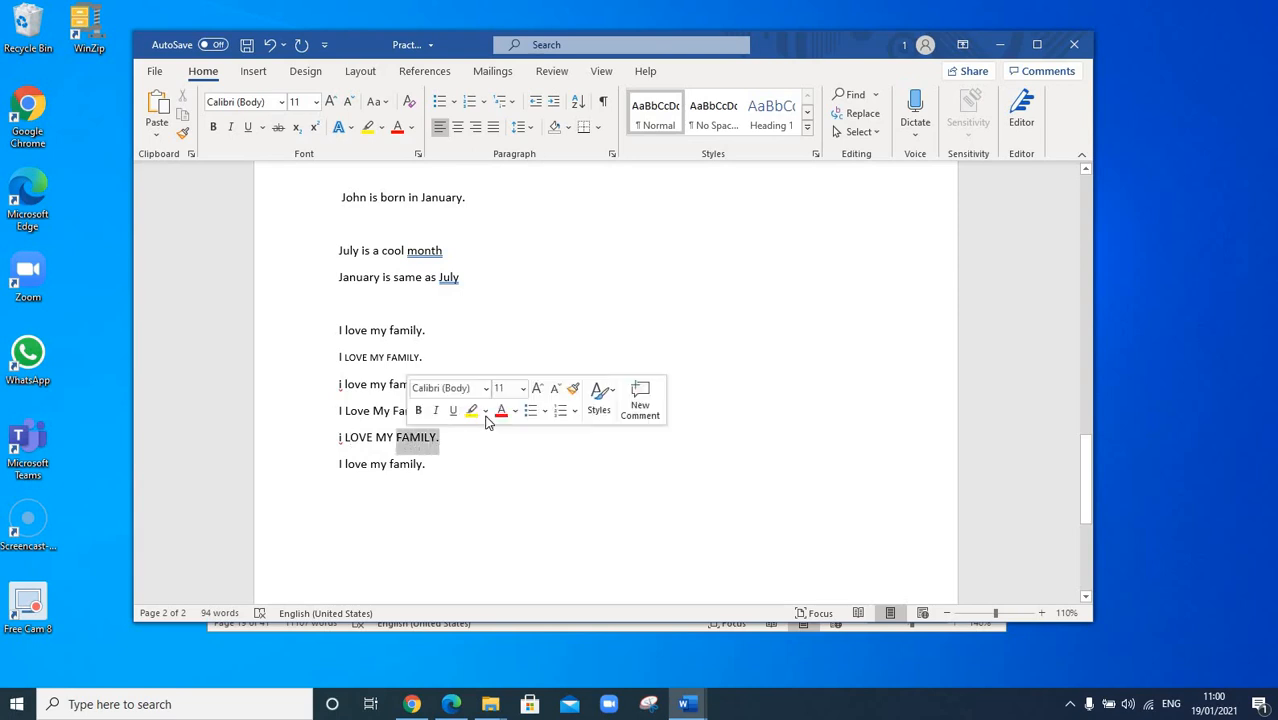
left_click(377, 101)
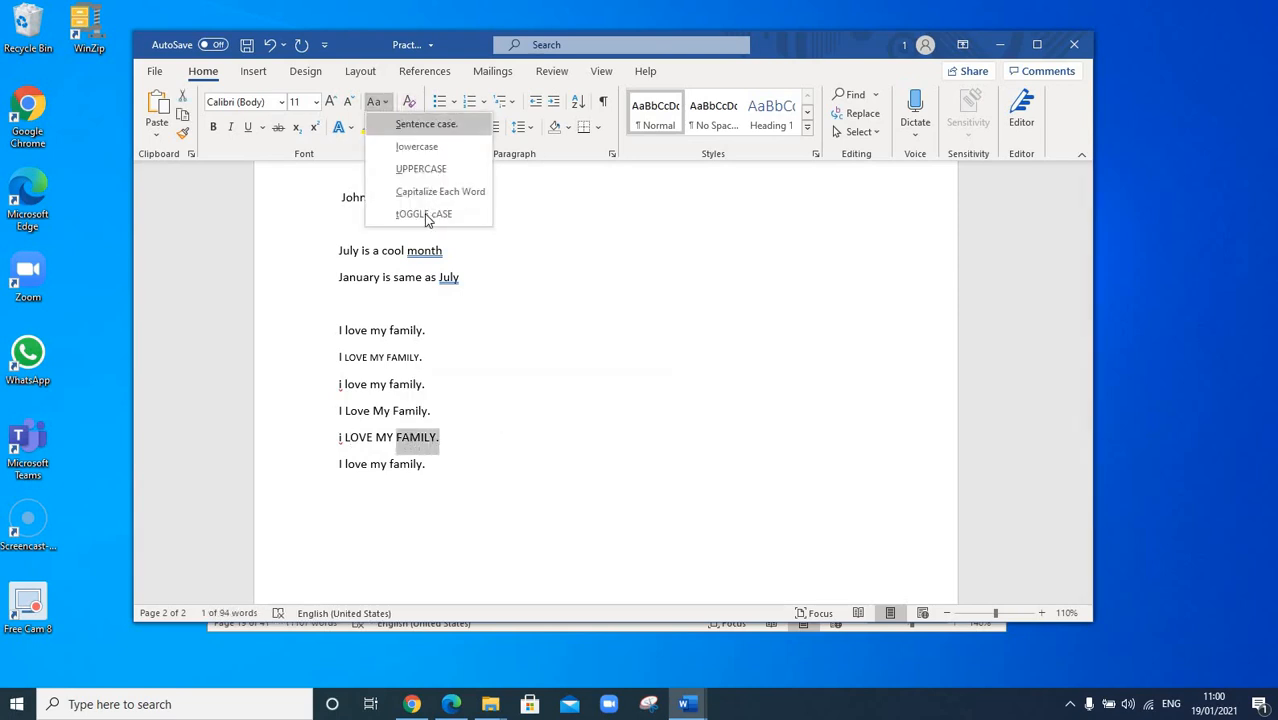
left_click(425, 214)
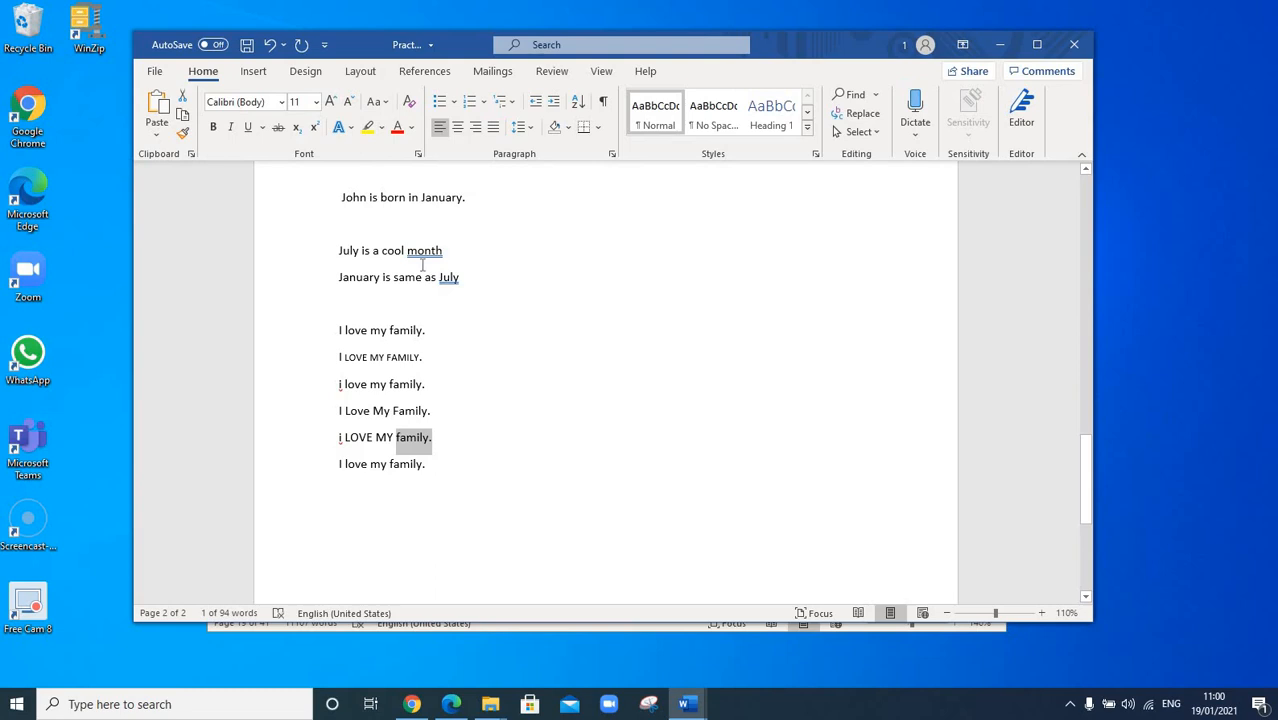
left_click(377, 101)
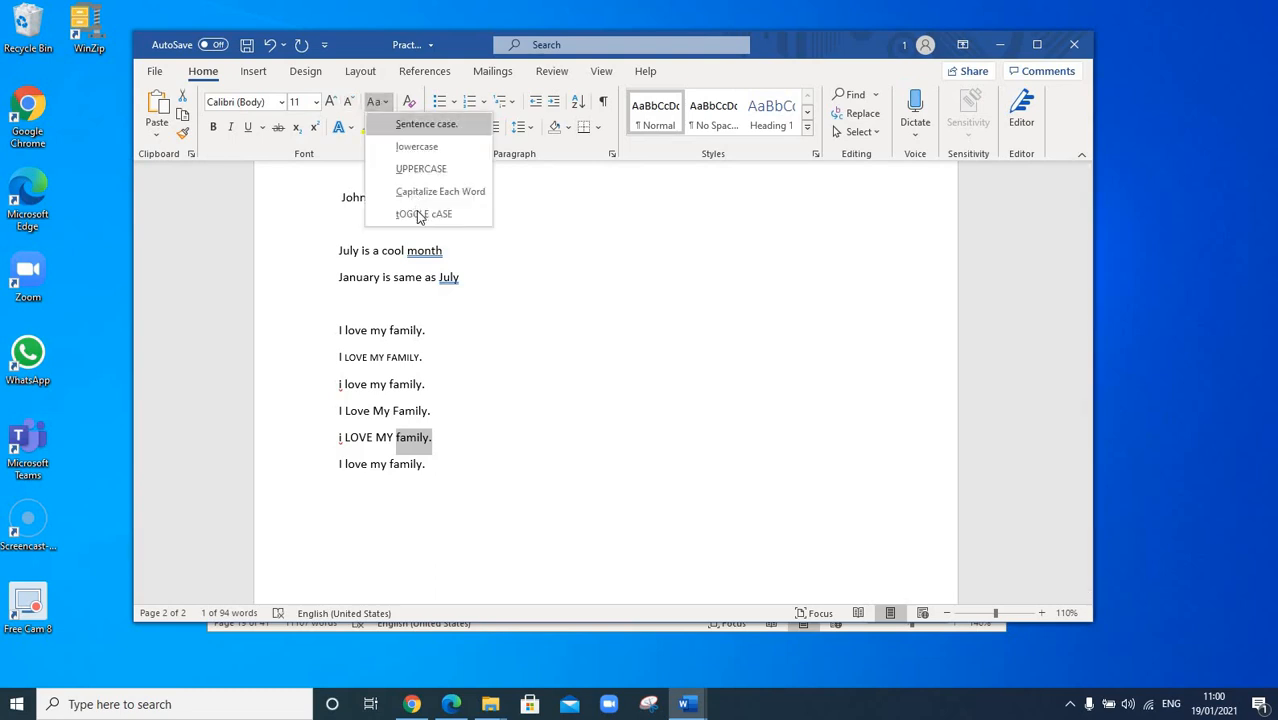
left_click(418, 212)
left_click(340, 357)
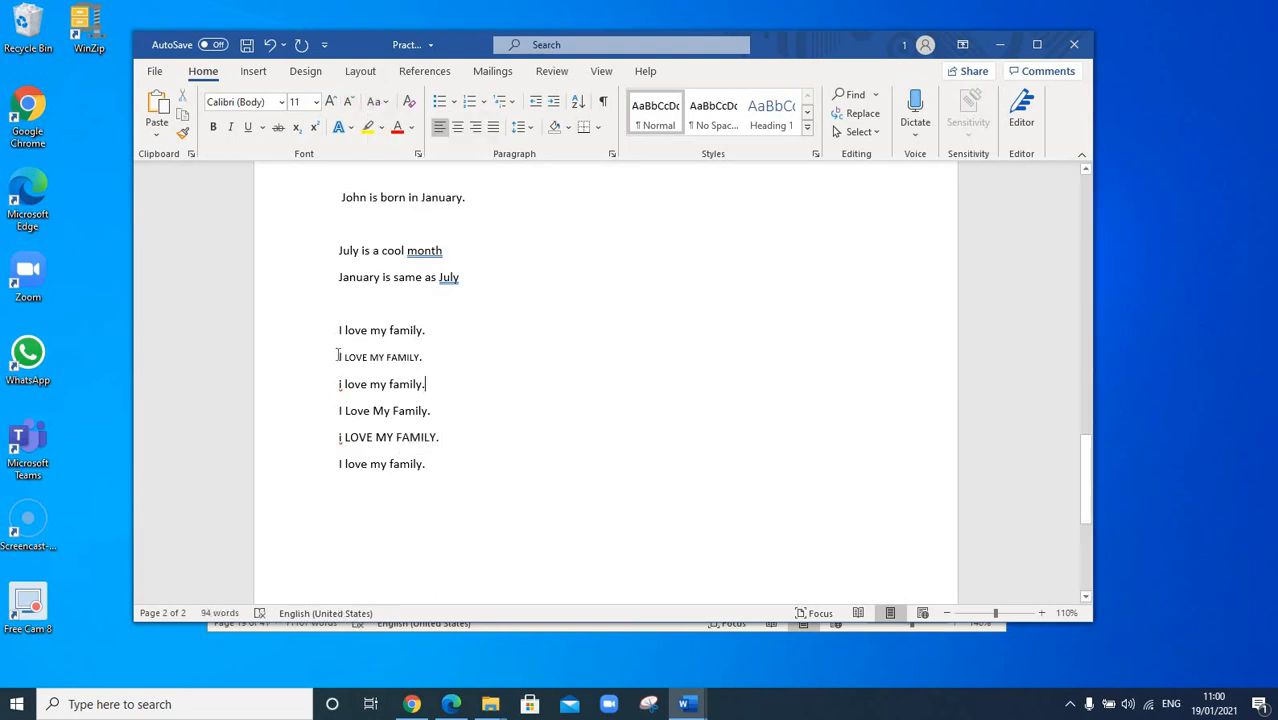
Toggle the case of the sixth and last "I love my family." line with Change Case, then deselect it
left_click_drag(423, 464, 339, 464)
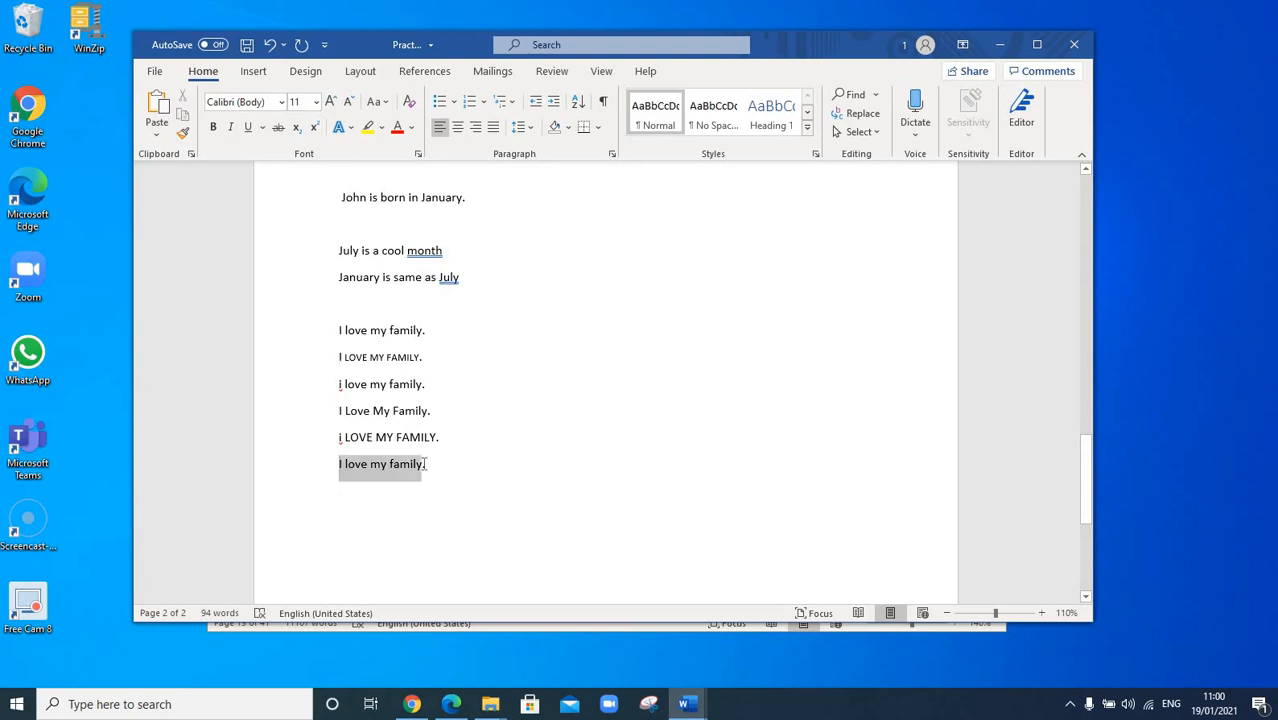
left_click(386, 106)
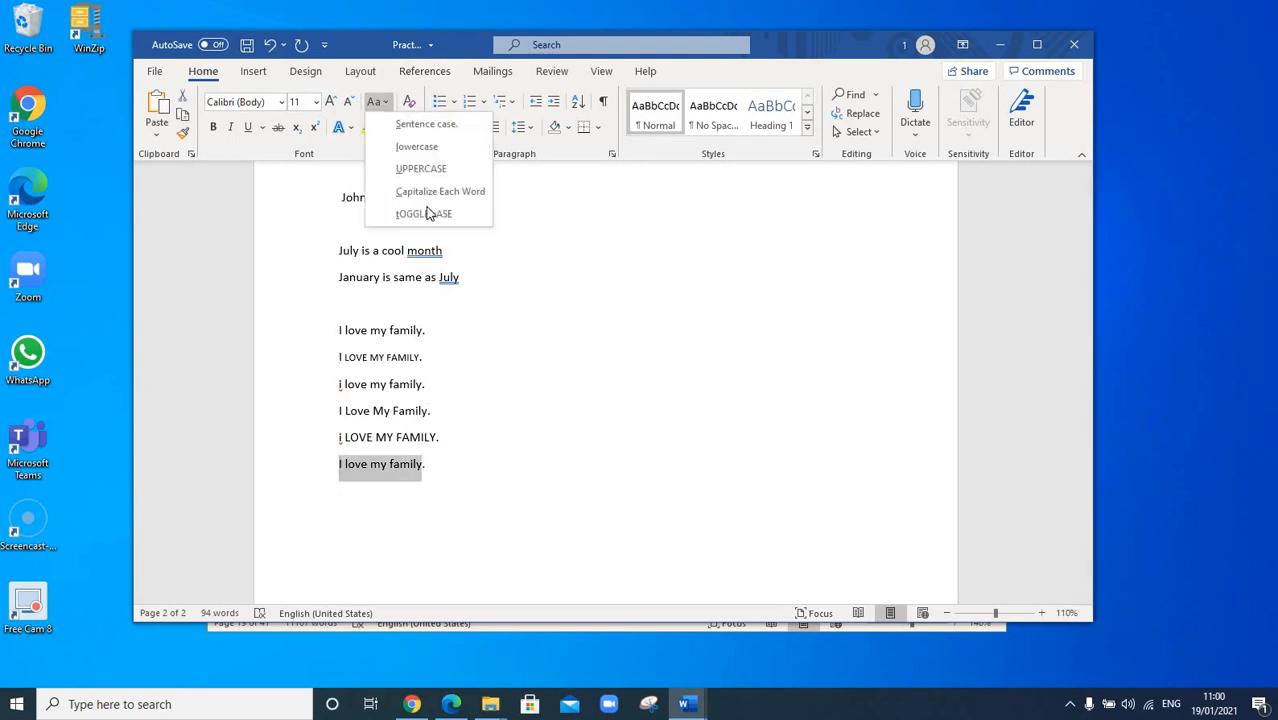
left_click(430, 212)
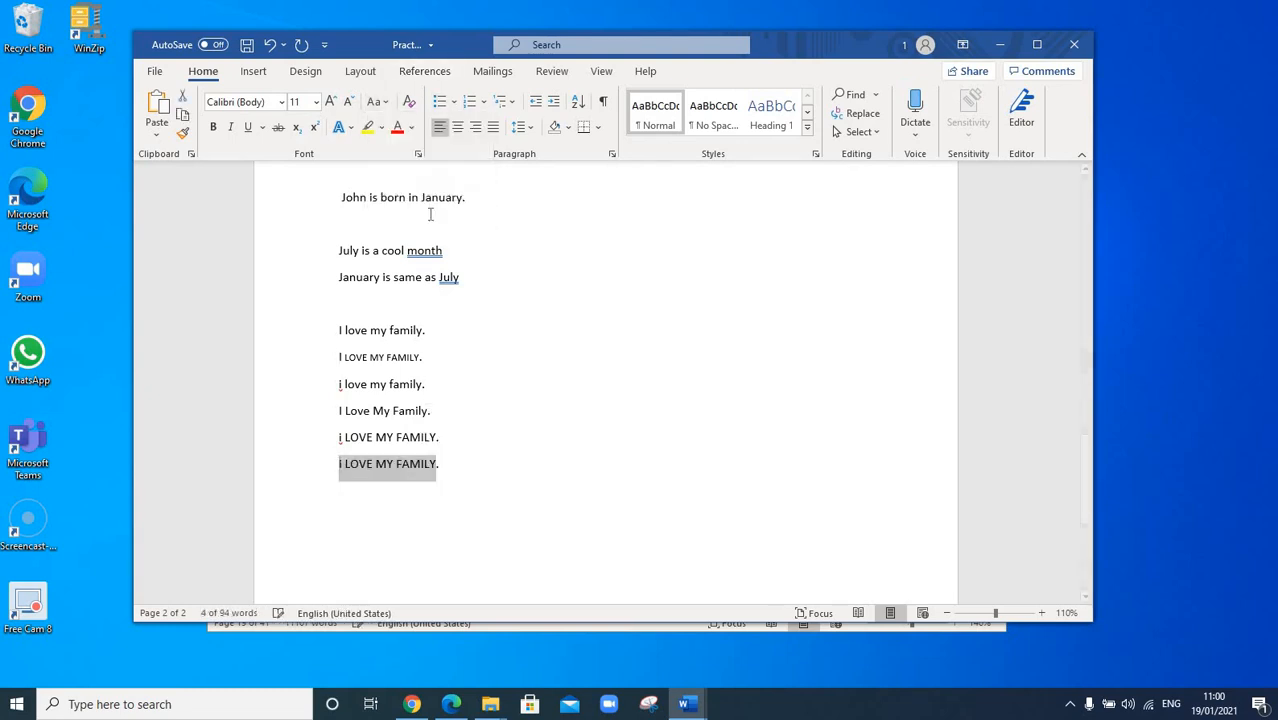
left_click(489, 449)
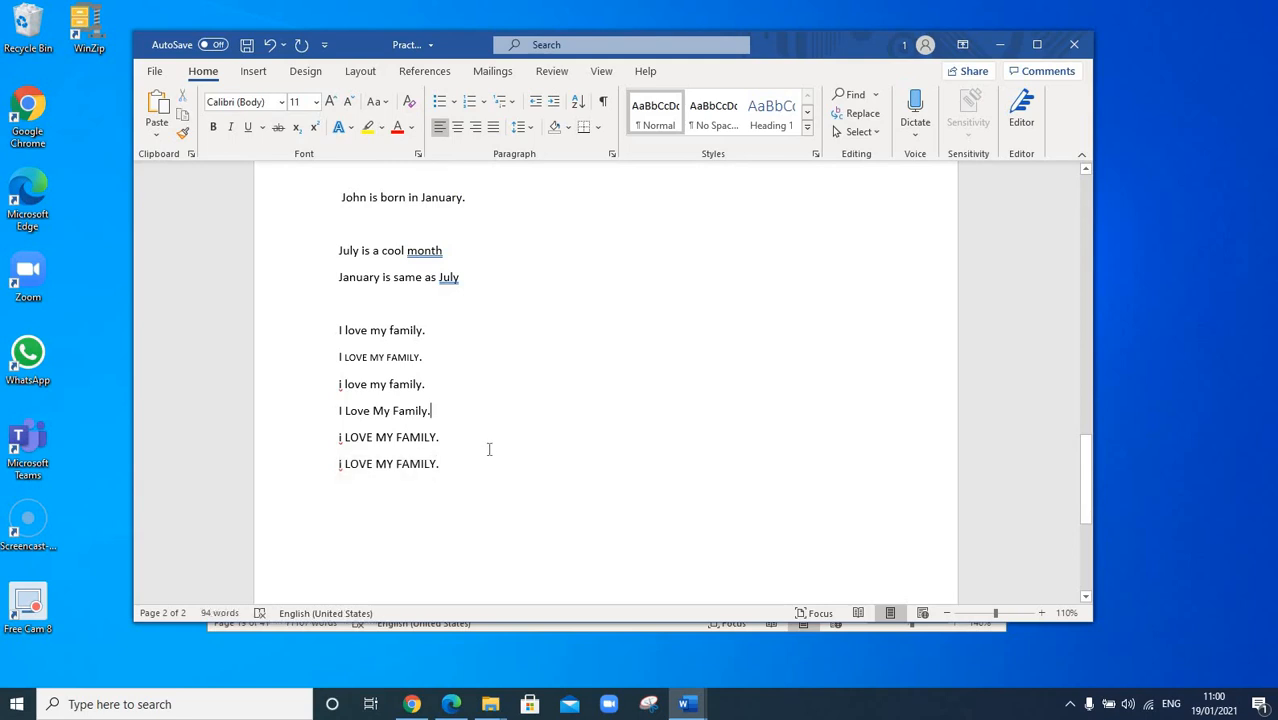